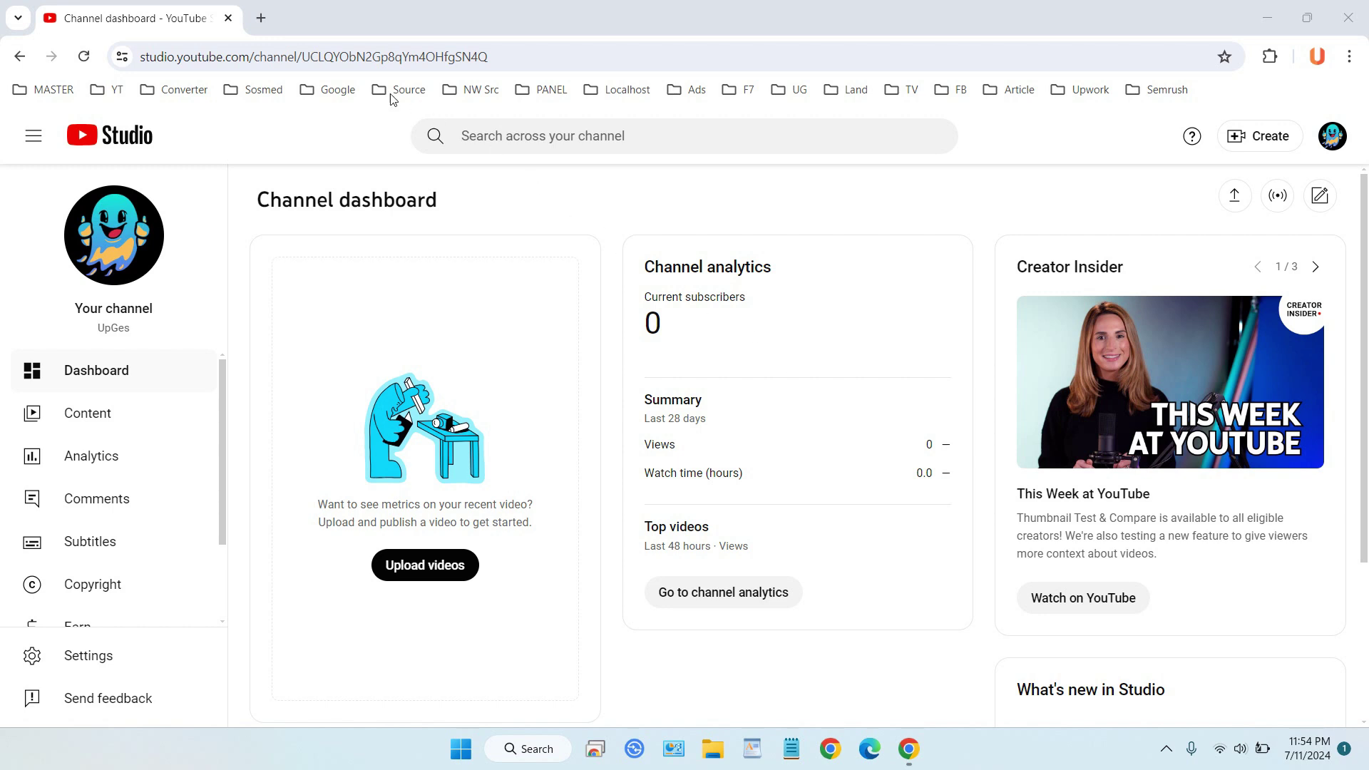
Step: Search the web for "obs studio" in a new browser tab and open the OBS Project download page
left_click(264, 27)
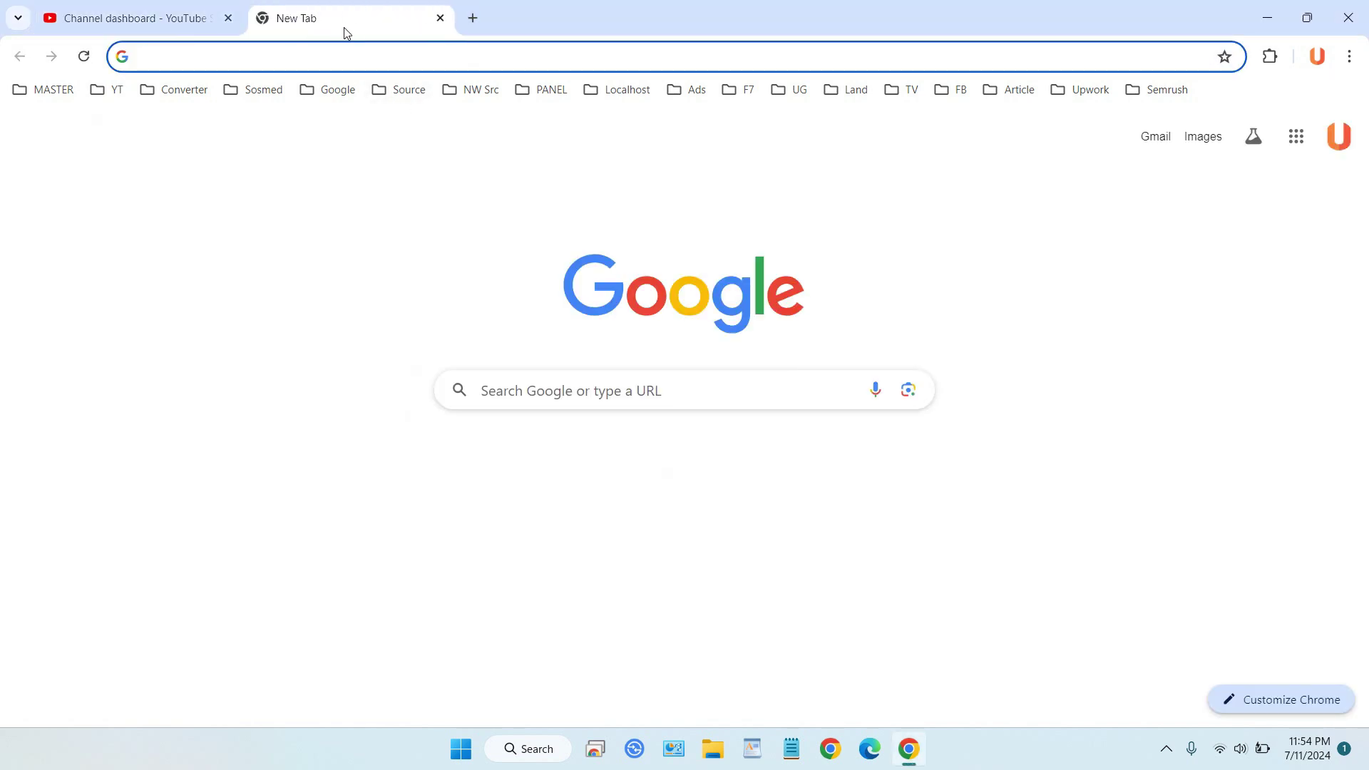
type("obs")
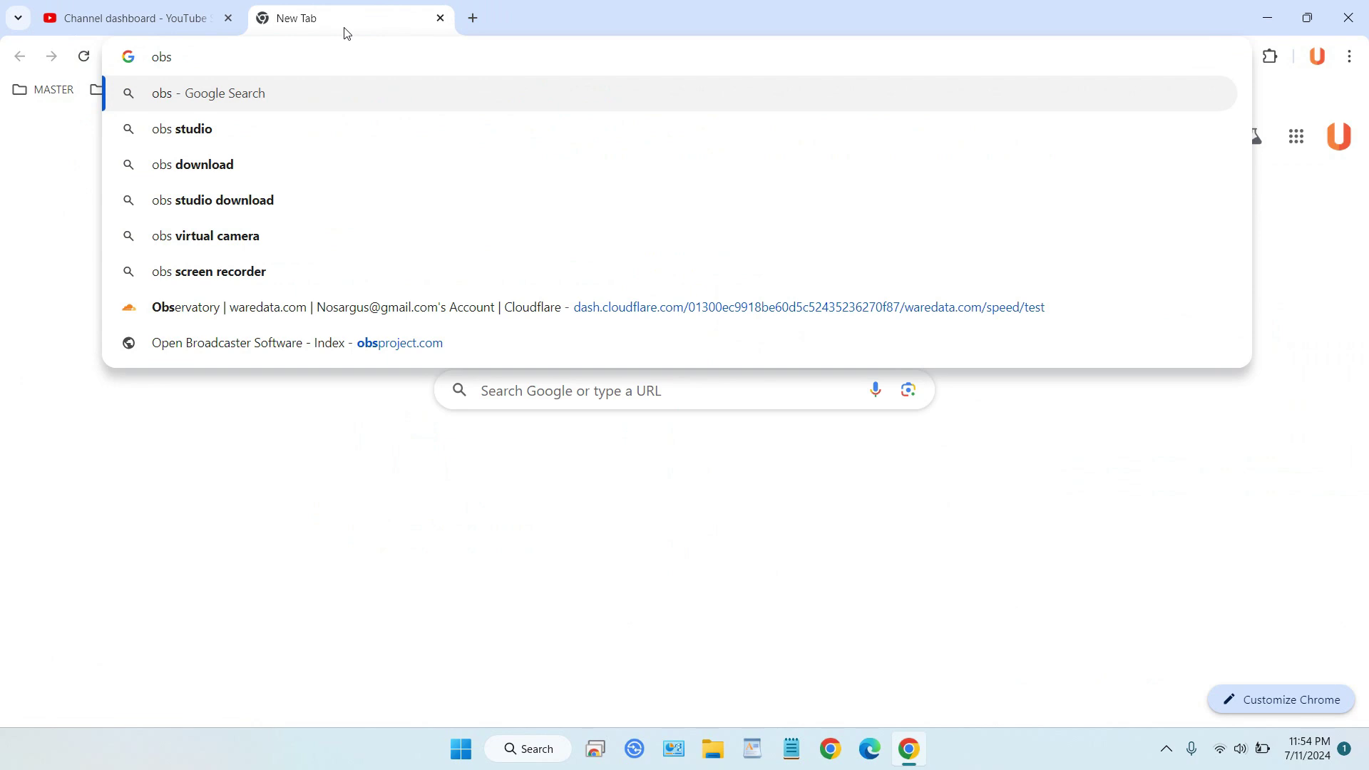
key("Down")
key("Return")
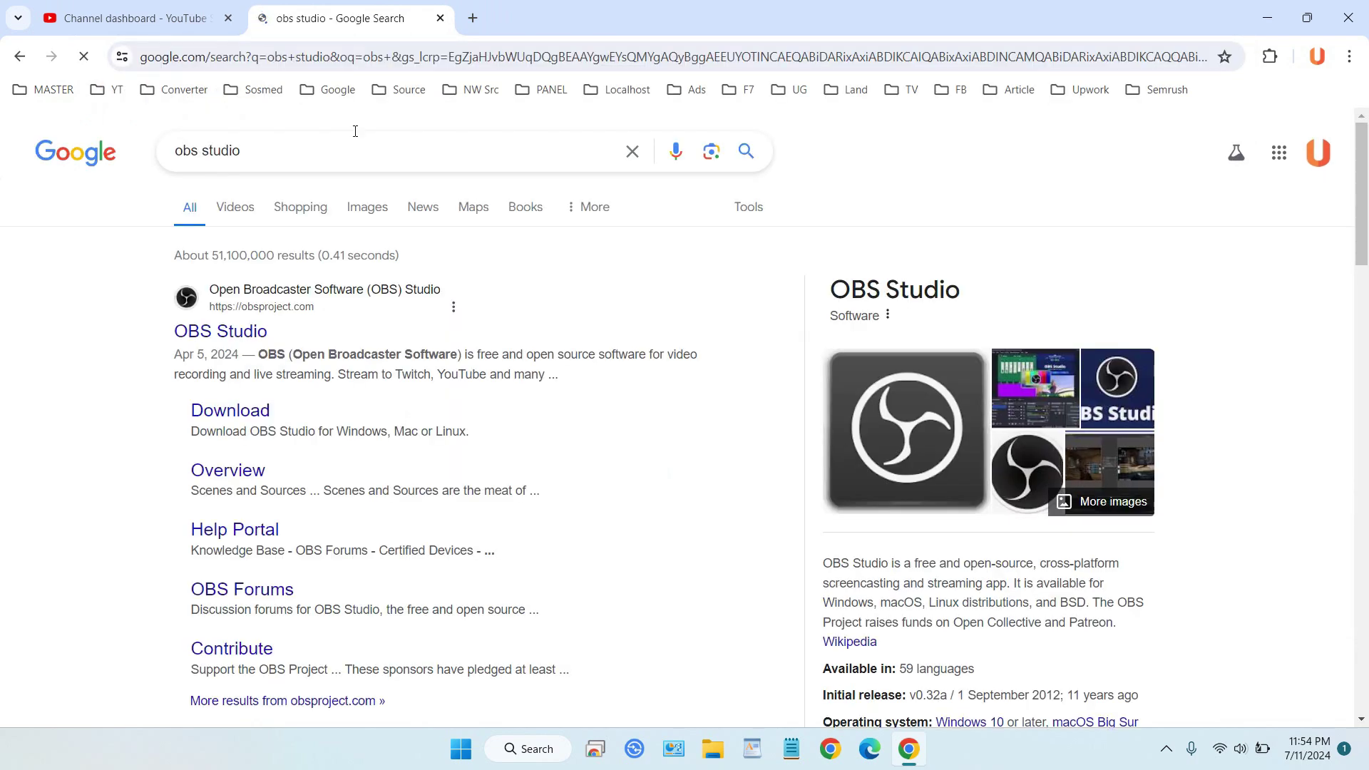
left_click(246, 411)
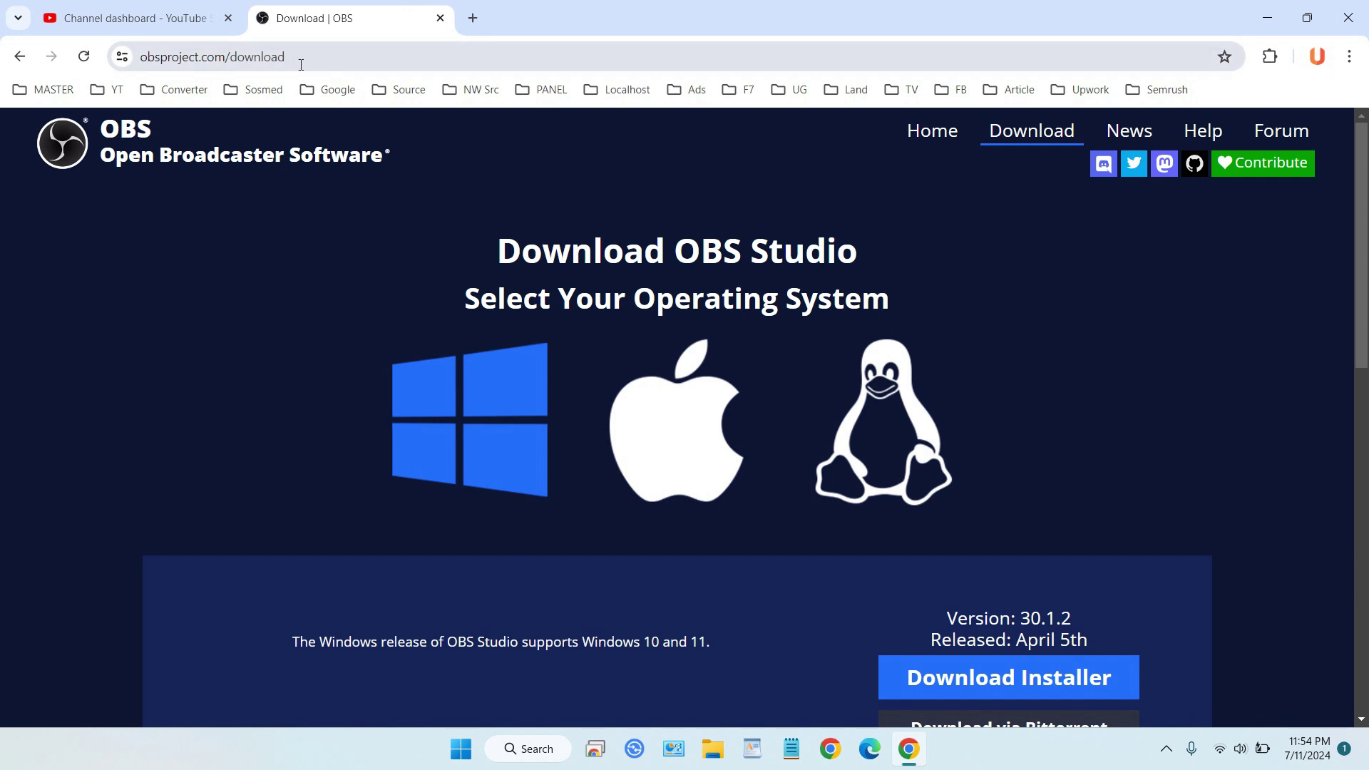
Step: Download the Windows installer of OBS Studio 30.1.2 and save it to the Desktop
scroll(758, 284, "down", 4)
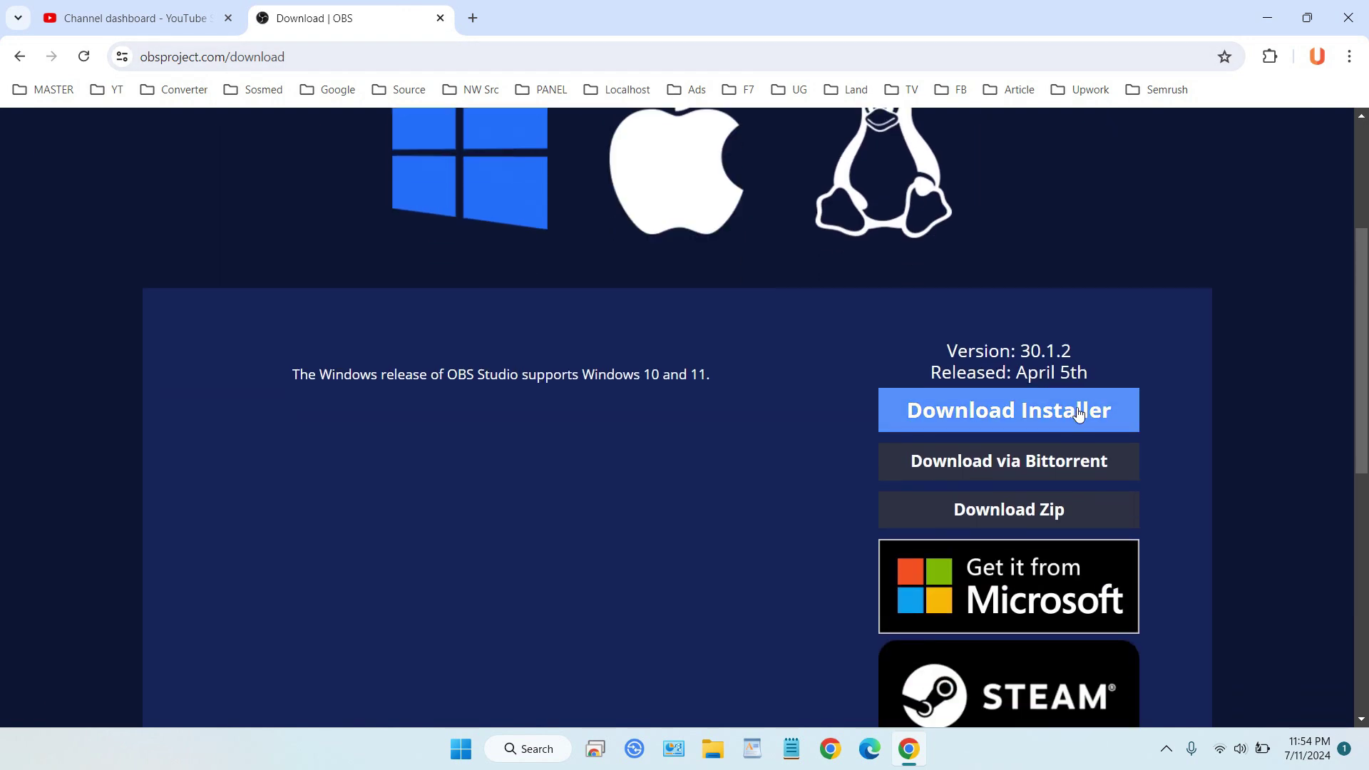
left_click(1029, 418)
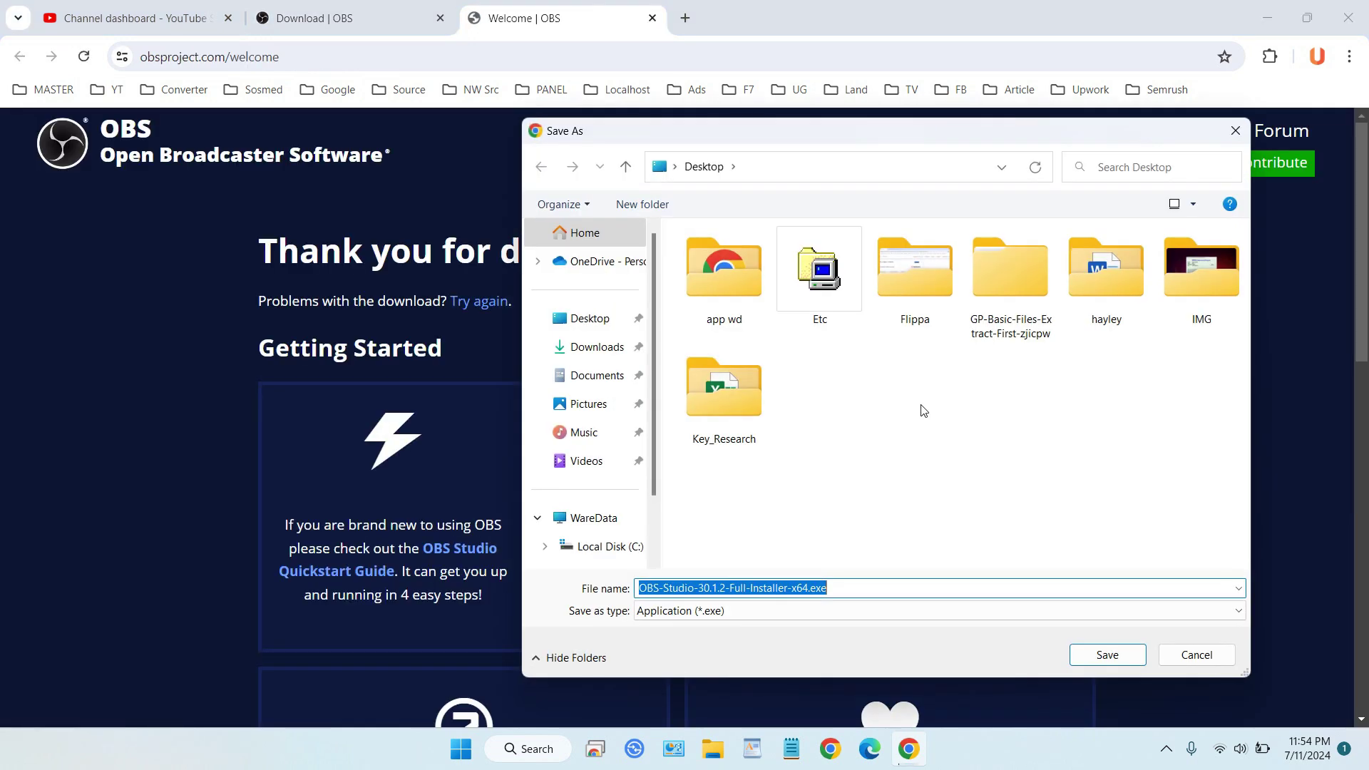
left_click(605, 318)
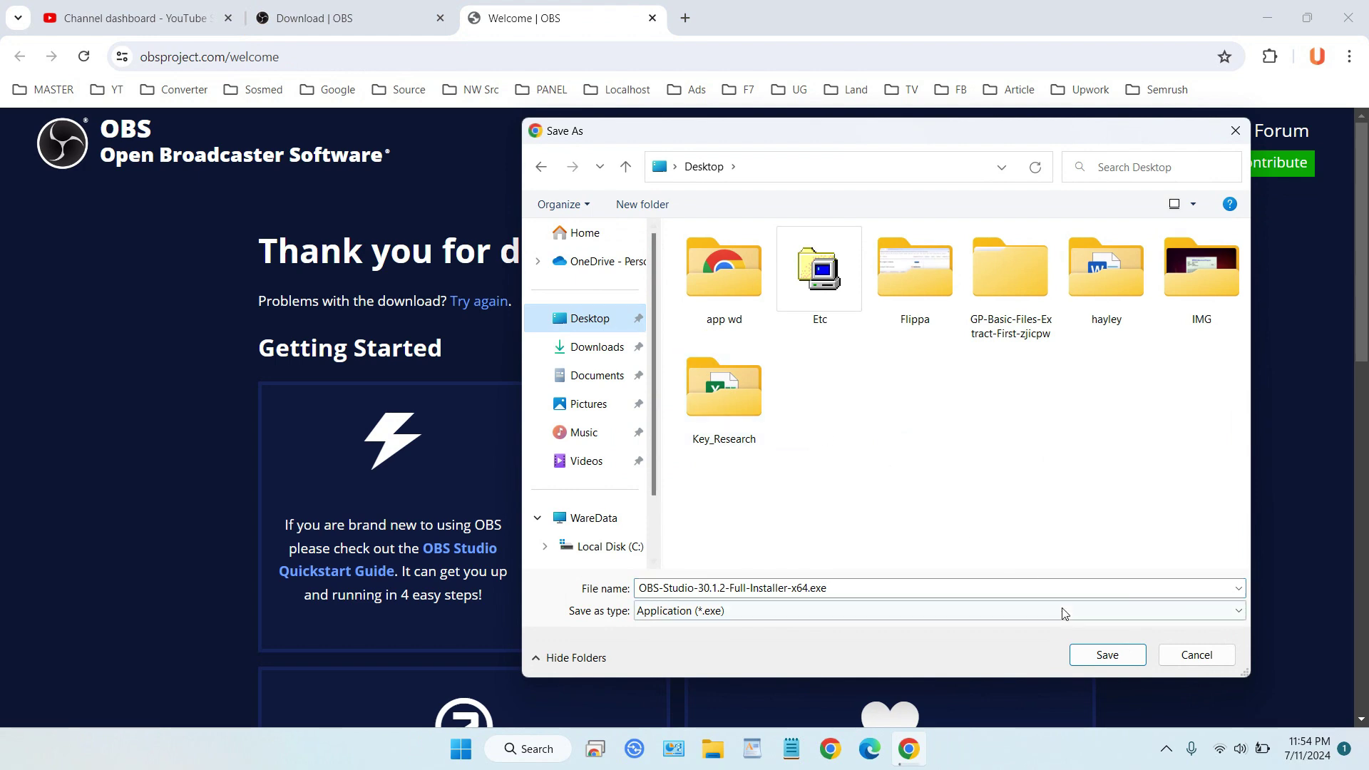
left_click(1103, 660)
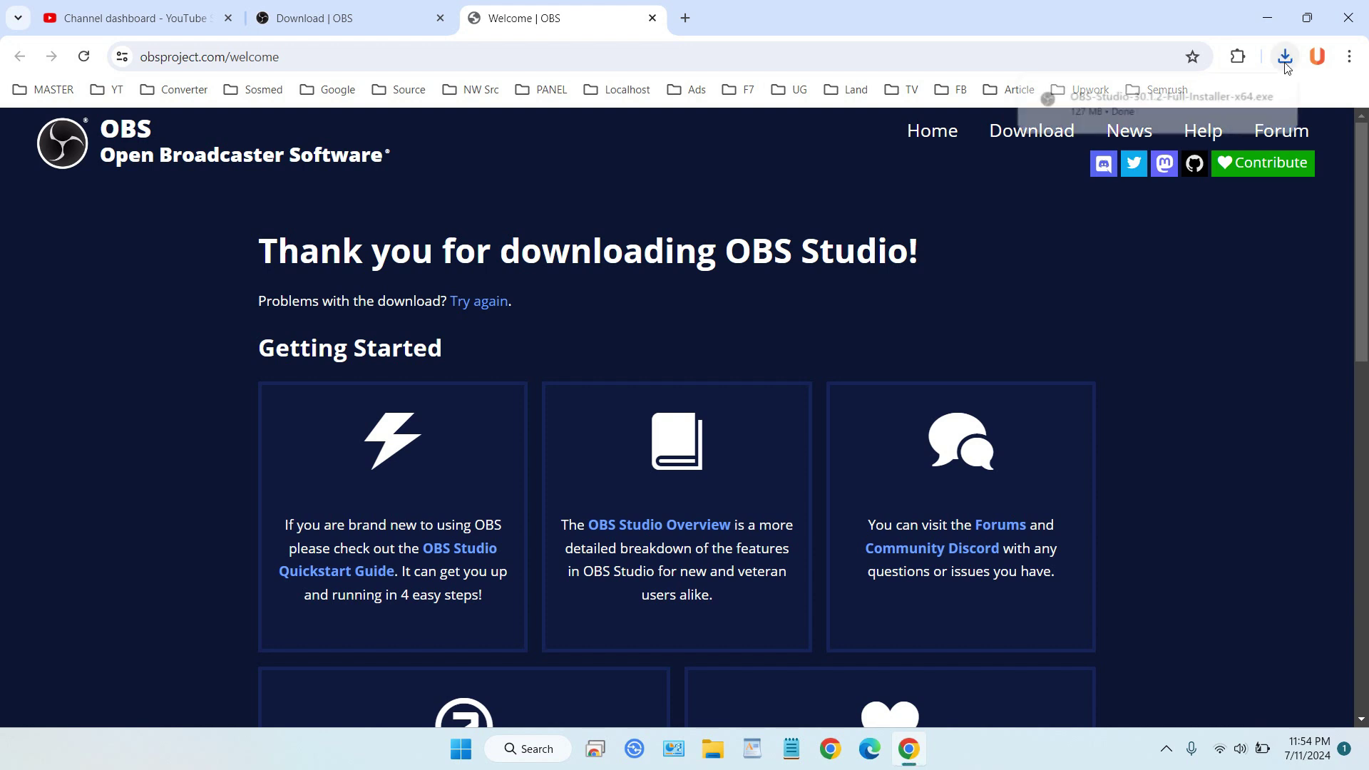
Step: Run the downloaded installer, install OBS Studio in the default folder, and finish setup with the launch option enabled
left_click(1178, 104)
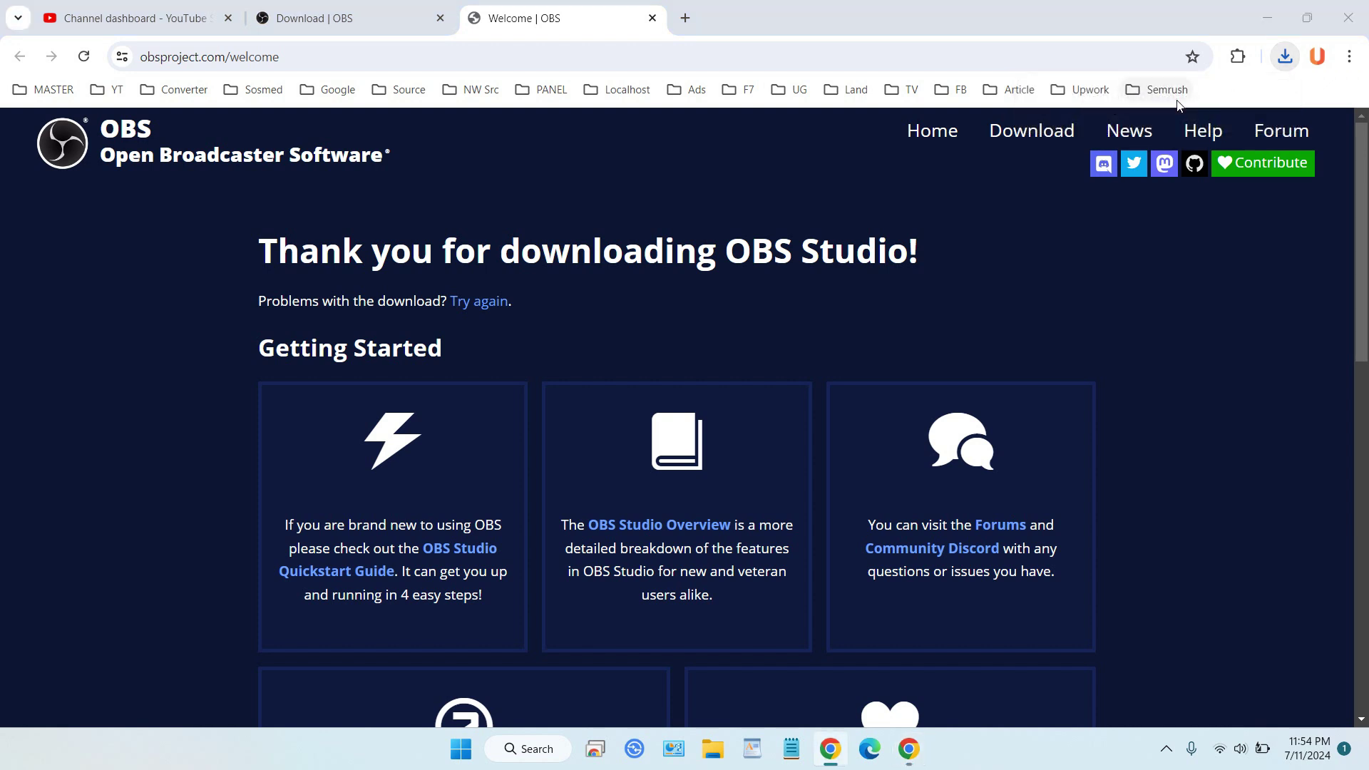
left_click(1013, 221)
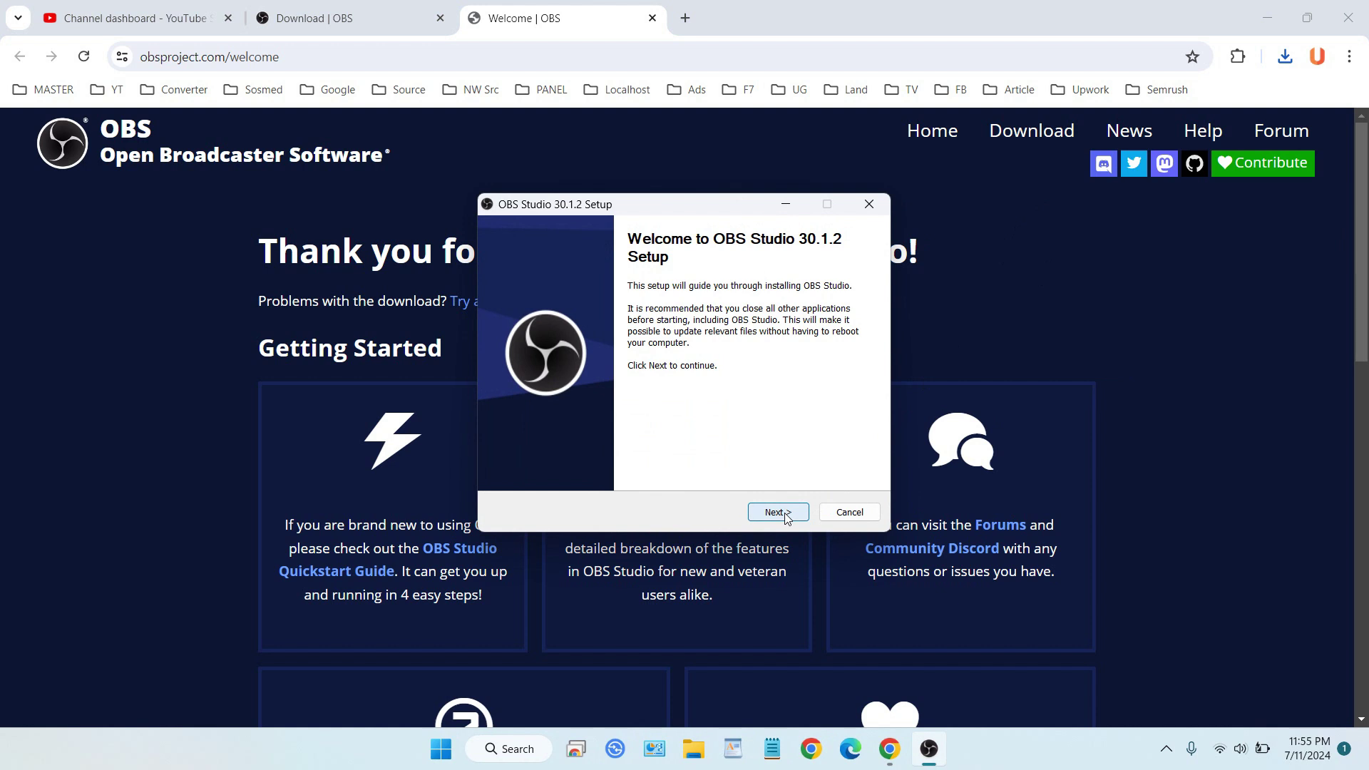
left_click(777, 512)
left_click(784, 515)
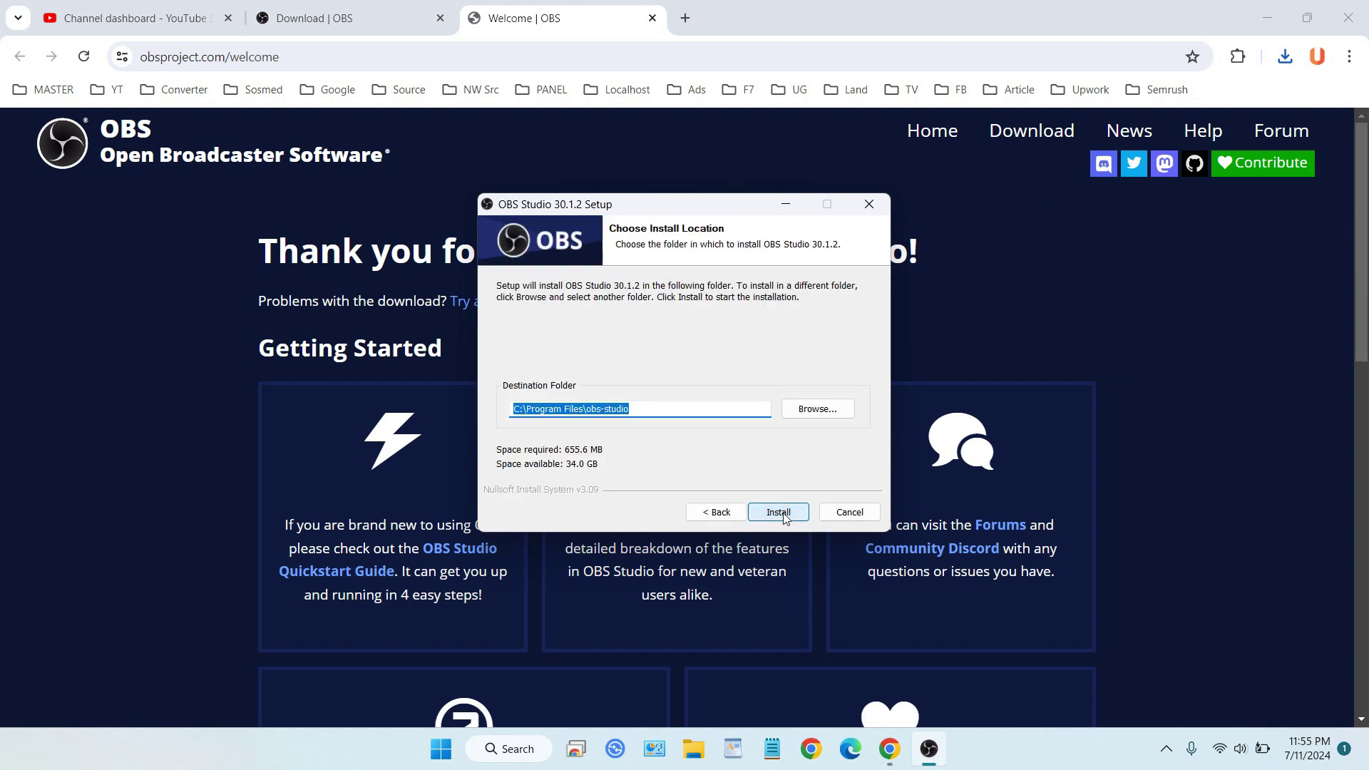
left_click(784, 514)
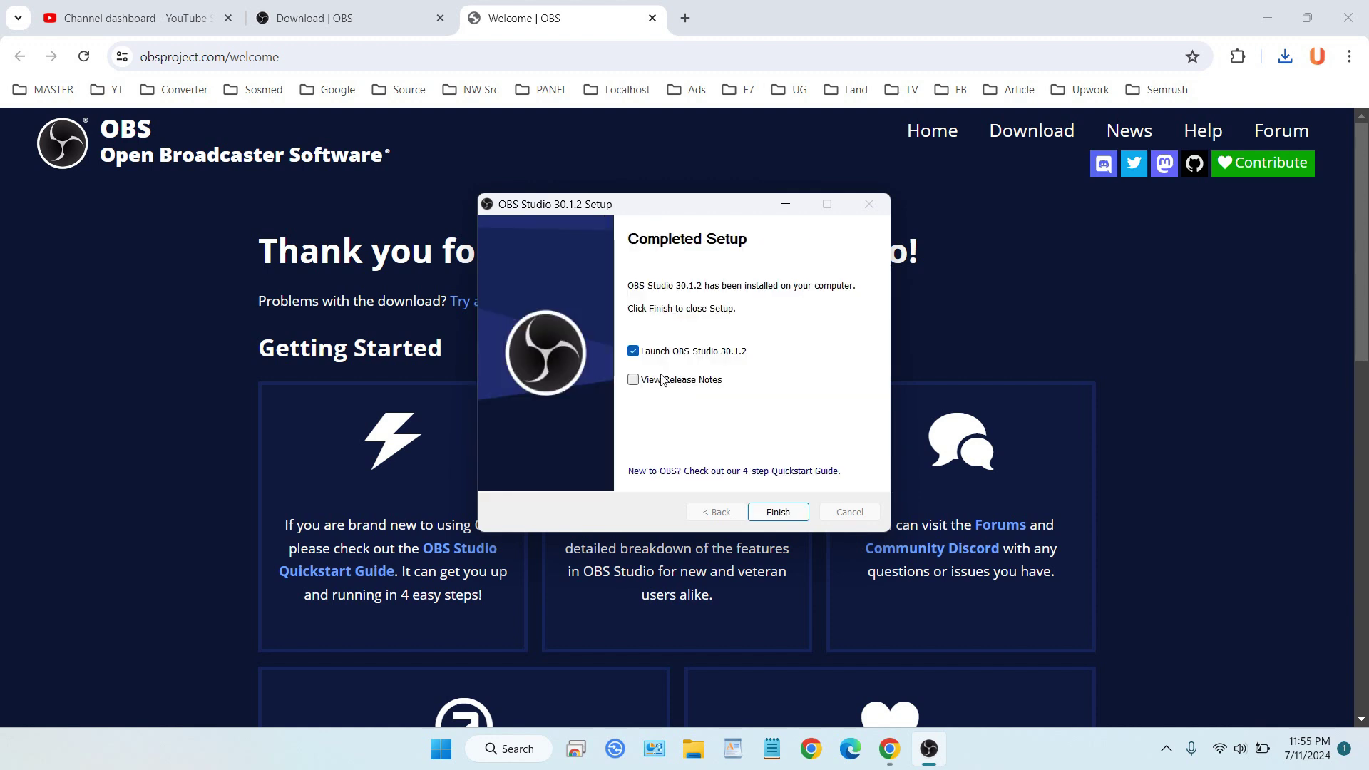
left_click(776, 511)
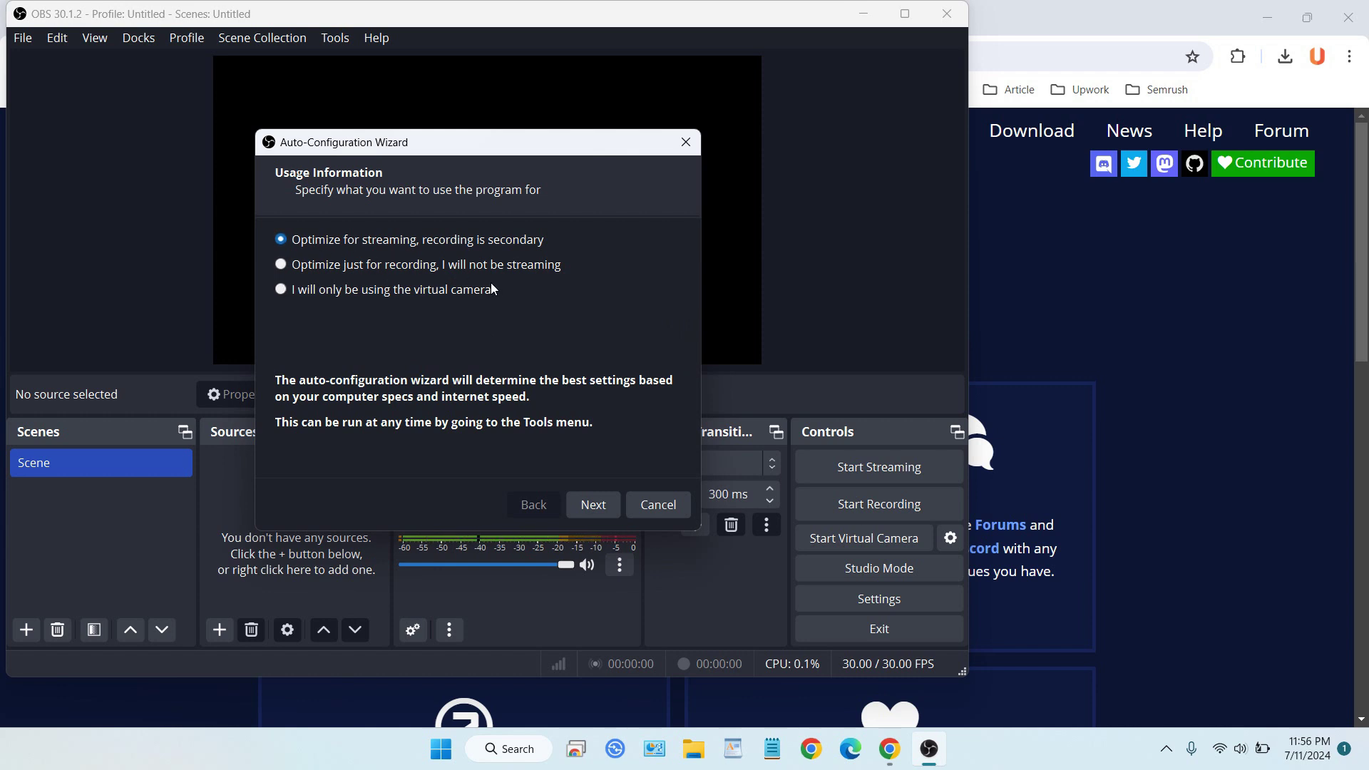
Step: In the Auto-Configuration Wizard, keep streaming optimization and the default video settings, and choose YouTube - RTMPS with a stream key
left_click(603, 504)
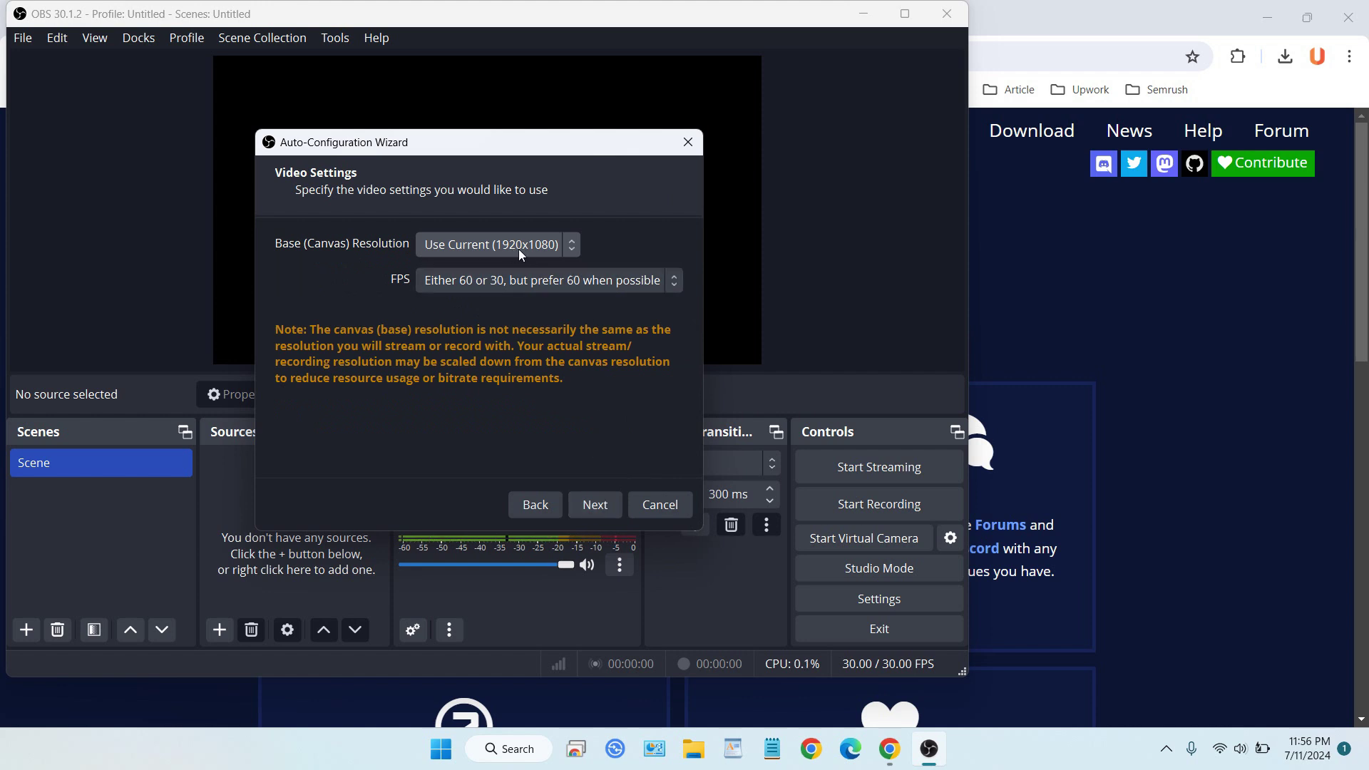
left_click(601, 506)
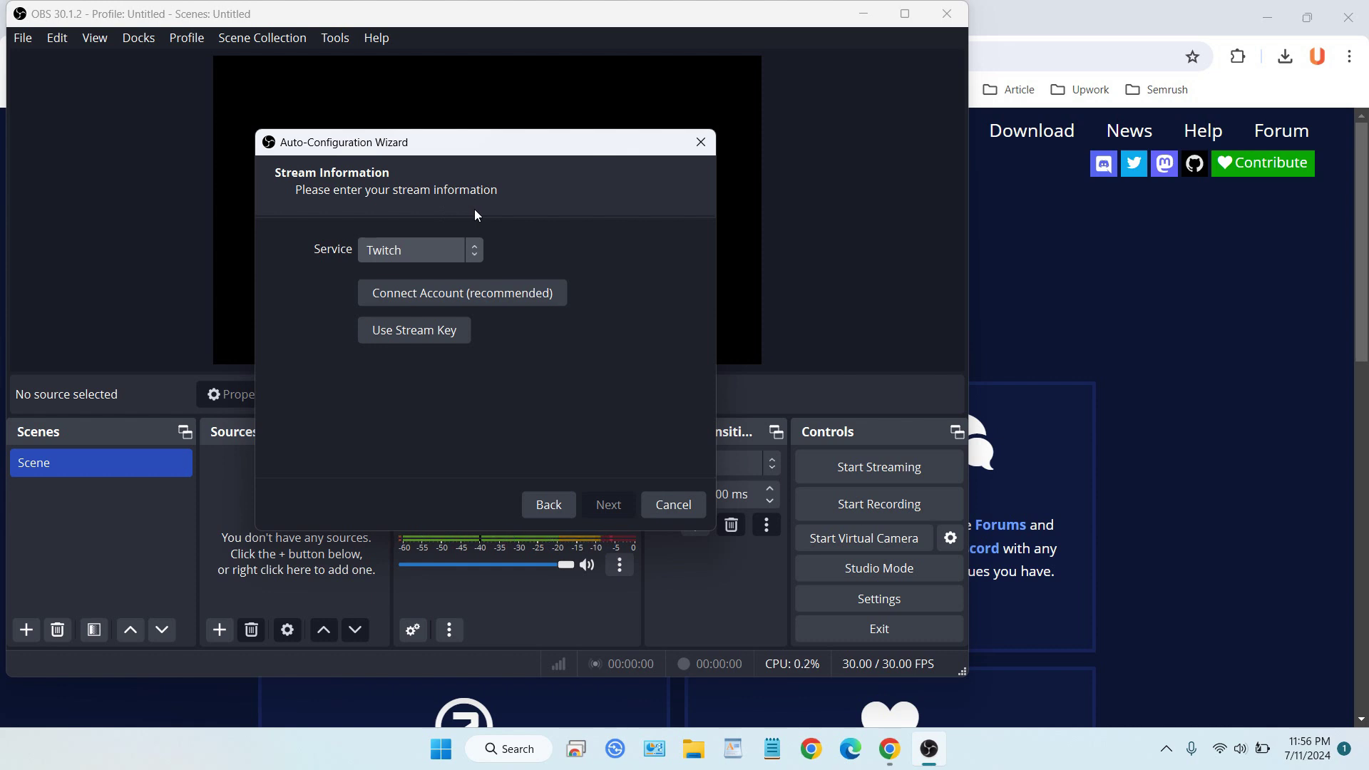
left_click(475, 254)
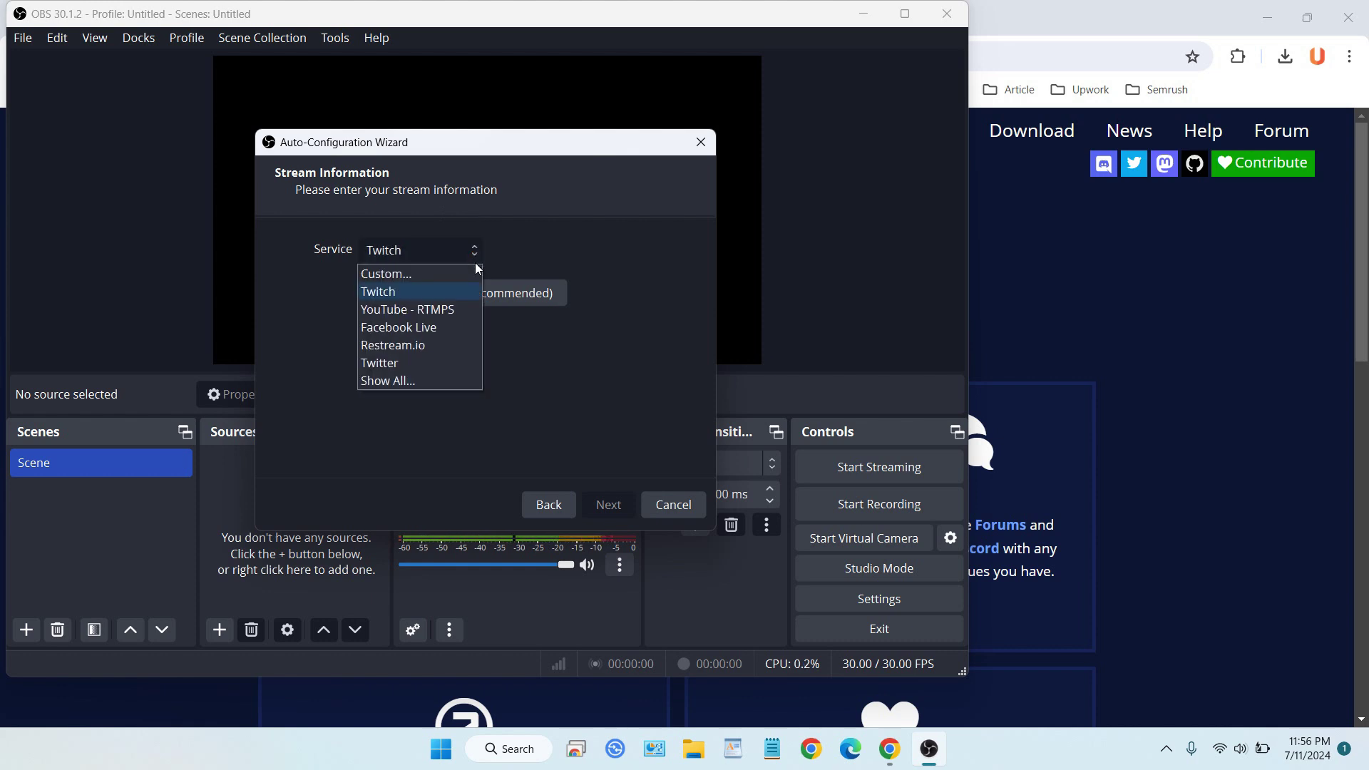
left_click(467, 307)
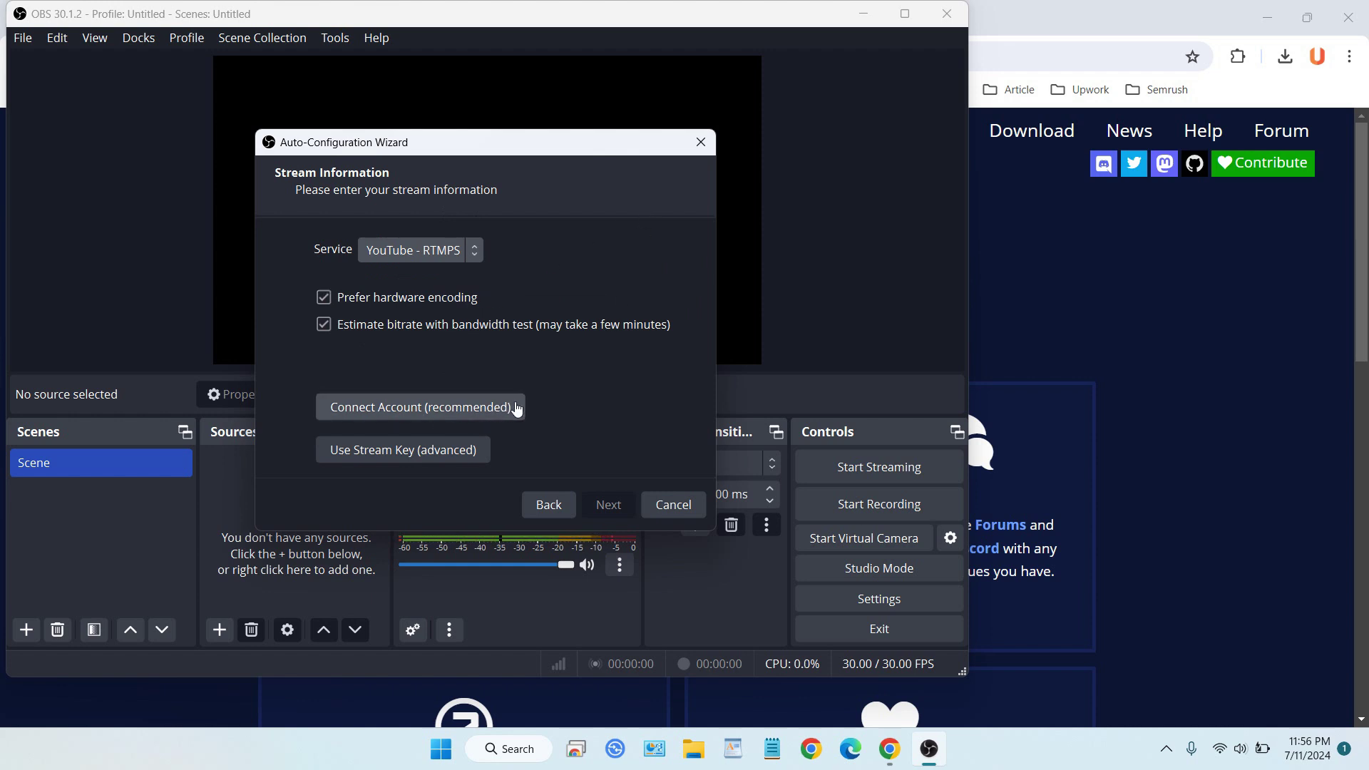
left_click(421, 458)
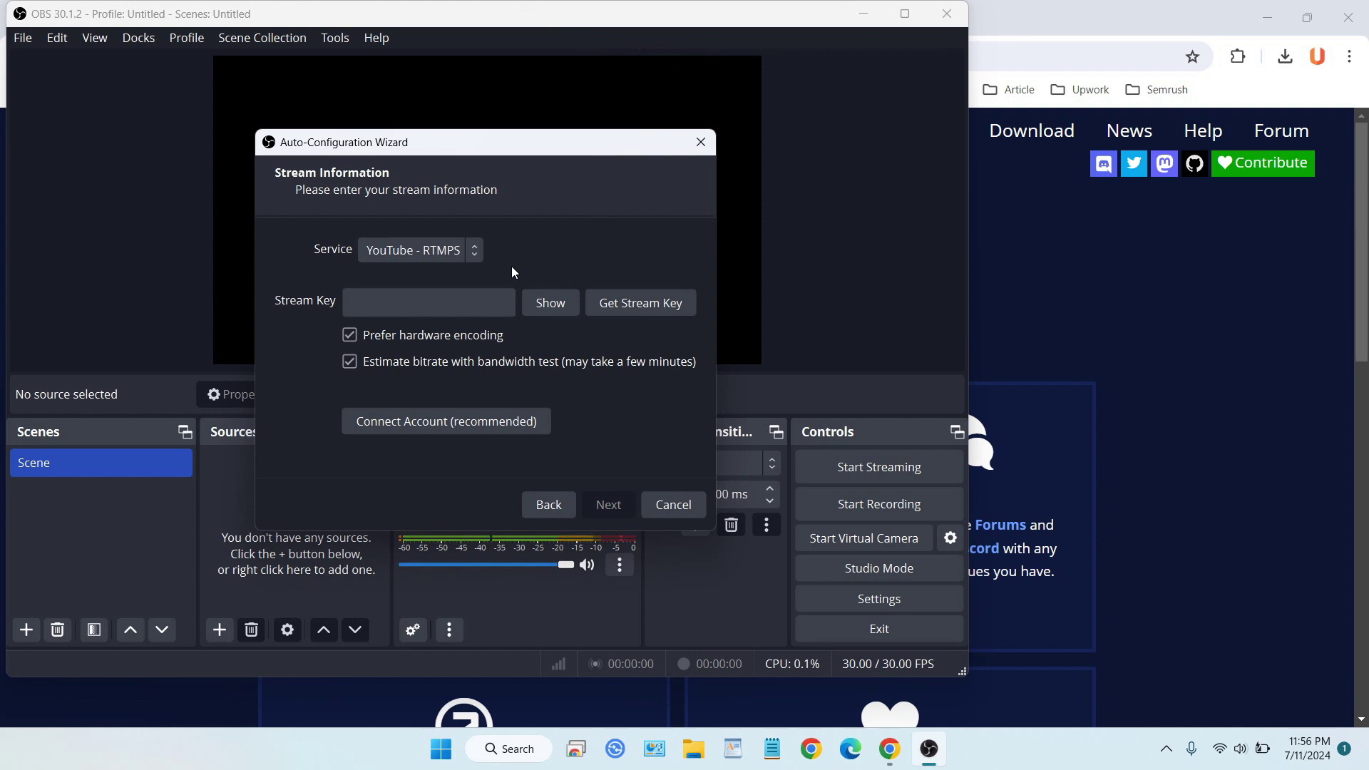
Step: Switch to YouTube Studio in Chrome and start live streaming setup from the channel's Live content
left_click(1010, 17)
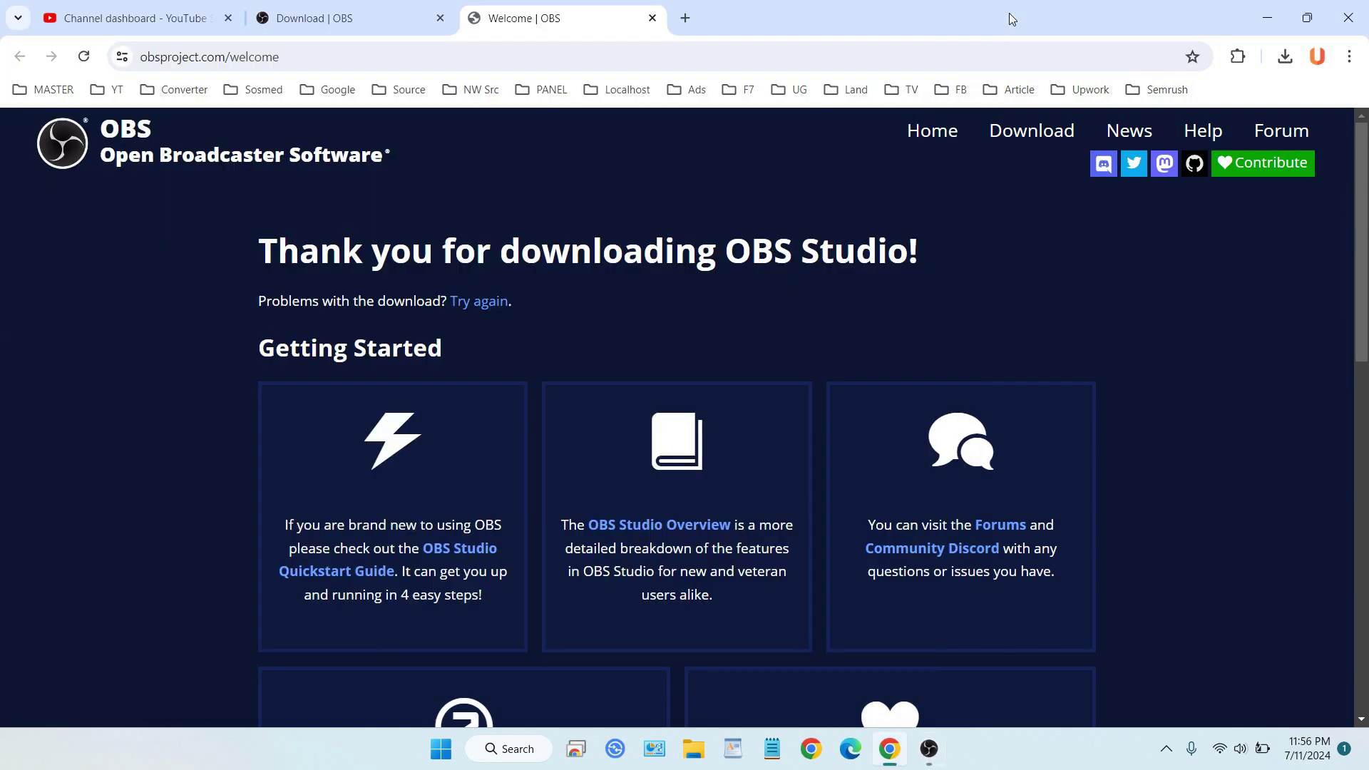
left_click(204, 8)
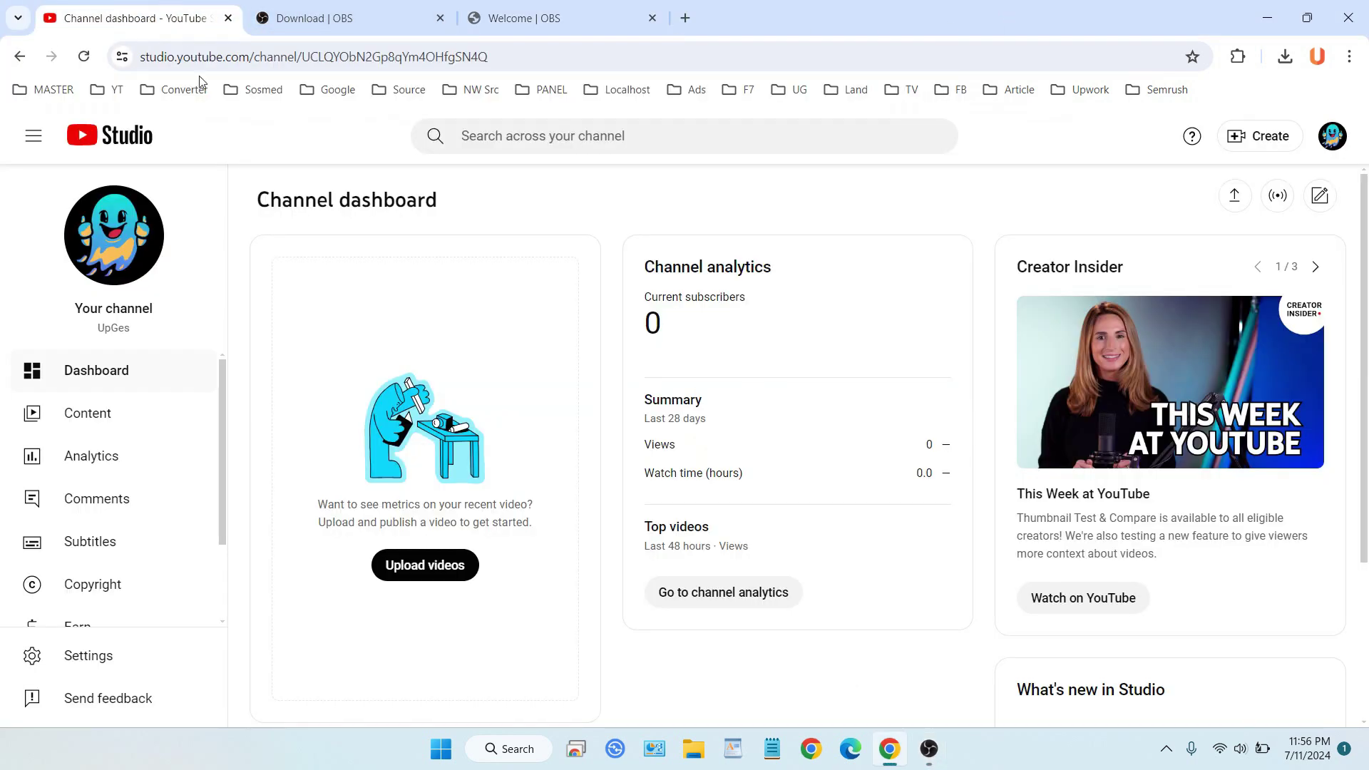
left_click(127, 425)
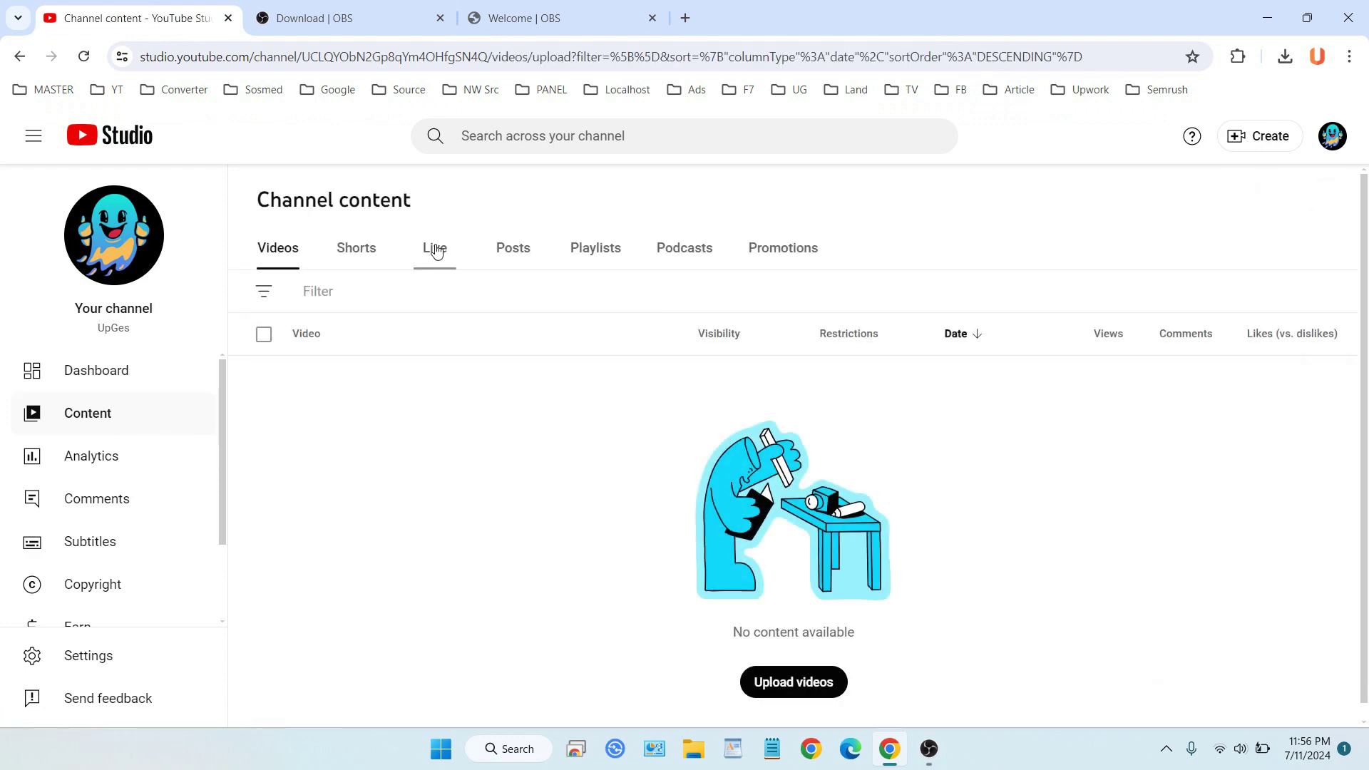
left_click(437, 251)
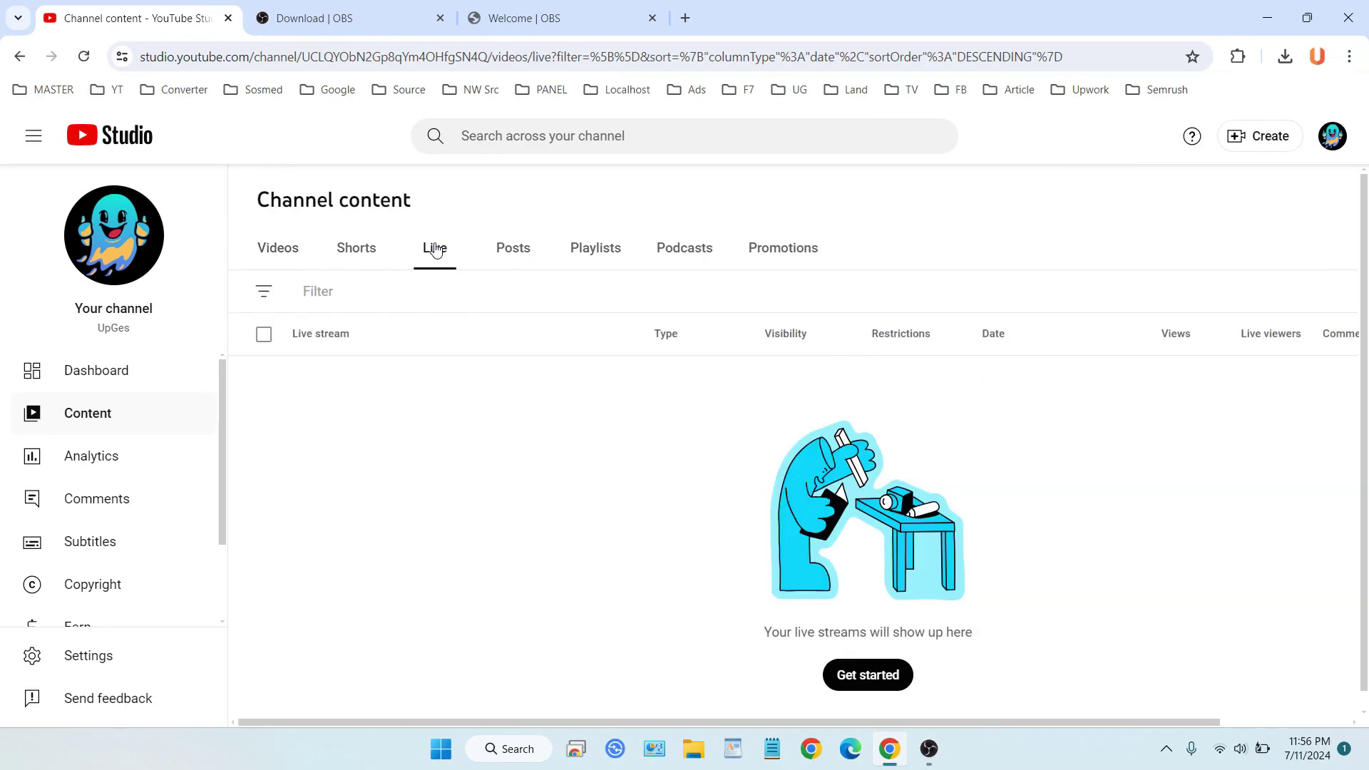
scroll(810, 376, "down", 1)
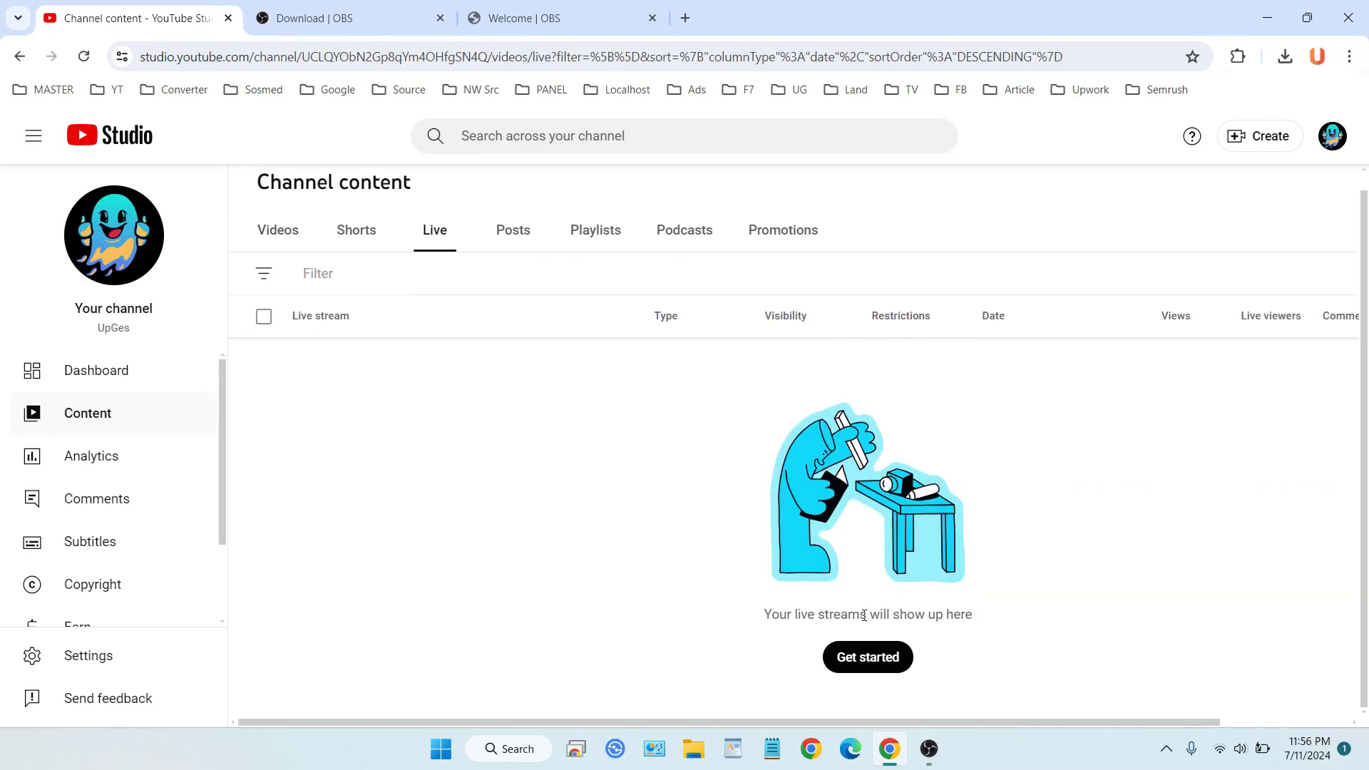
left_click(882, 659)
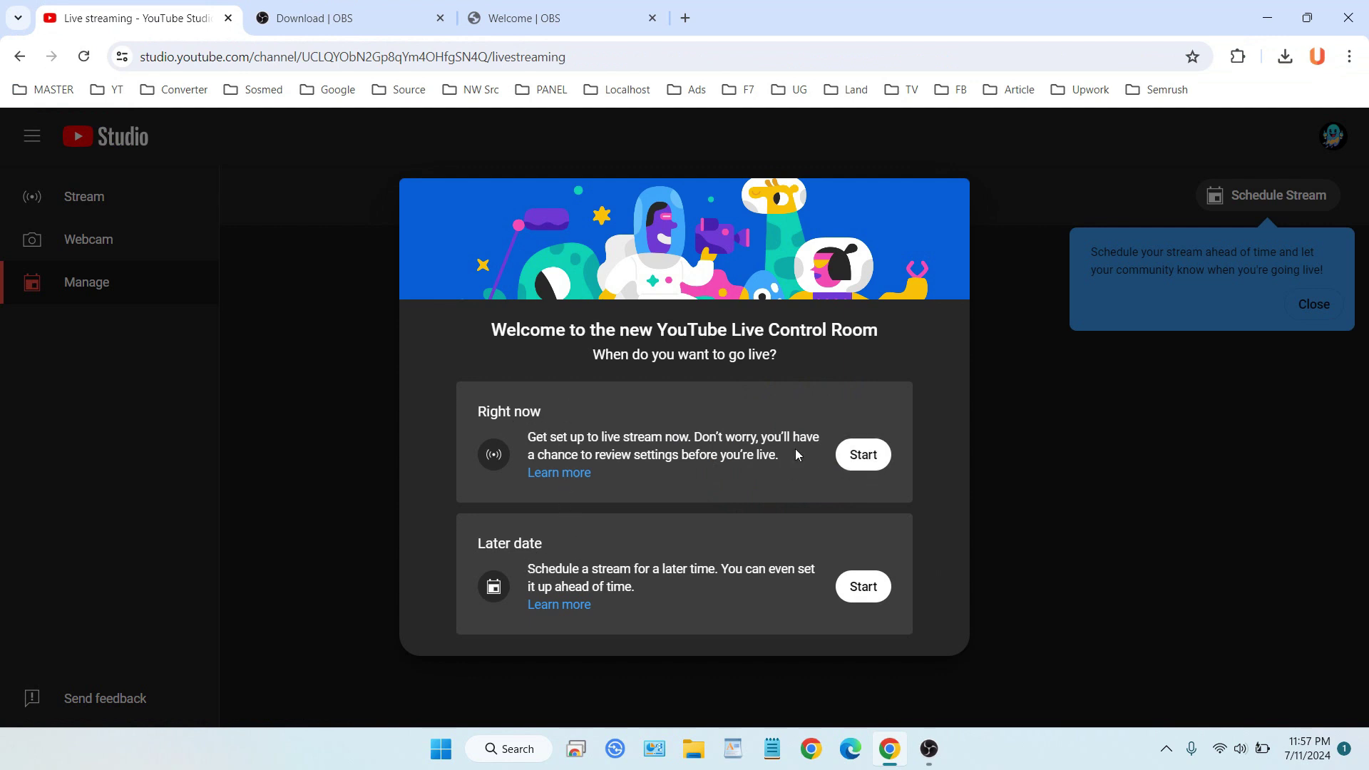
Step: Choose to go live right now using streaming software
left_click(867, 465)
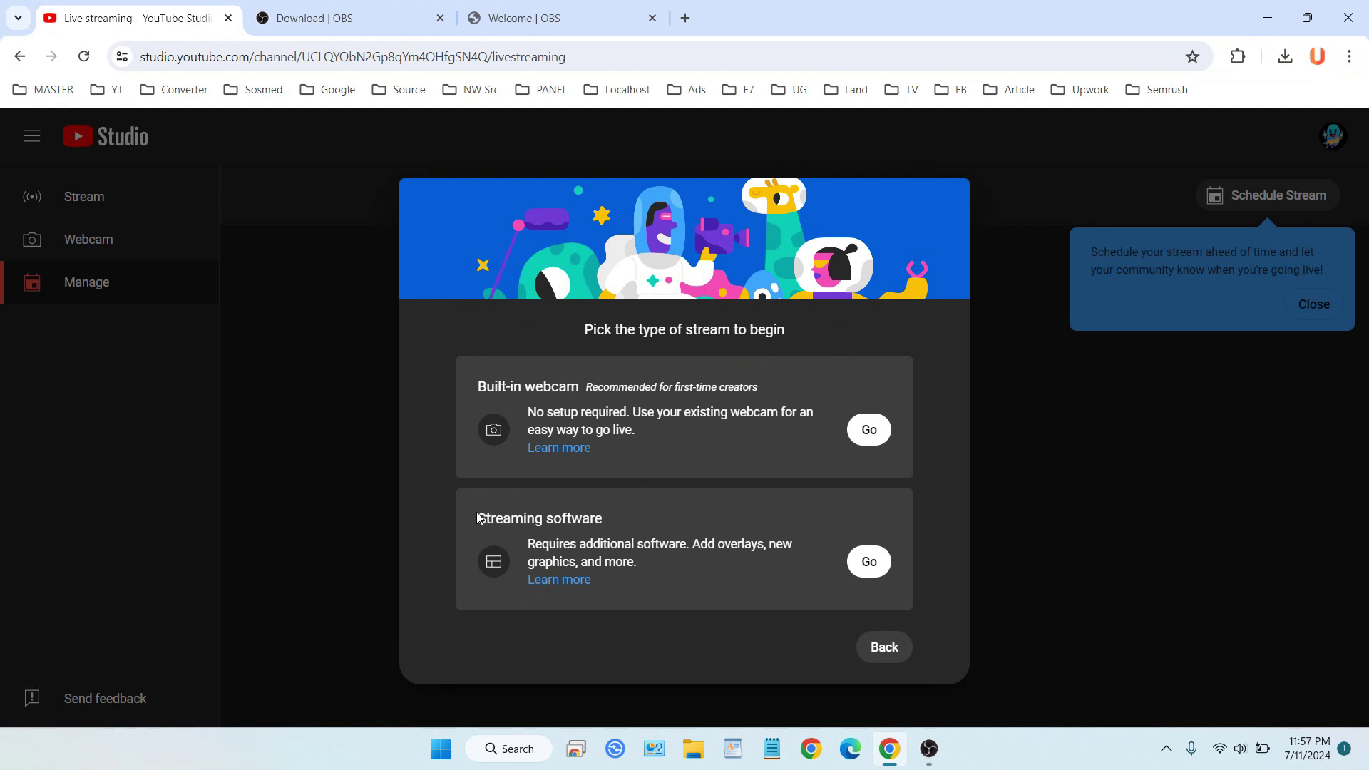
left_click_drag(478, 518, 619, 536)
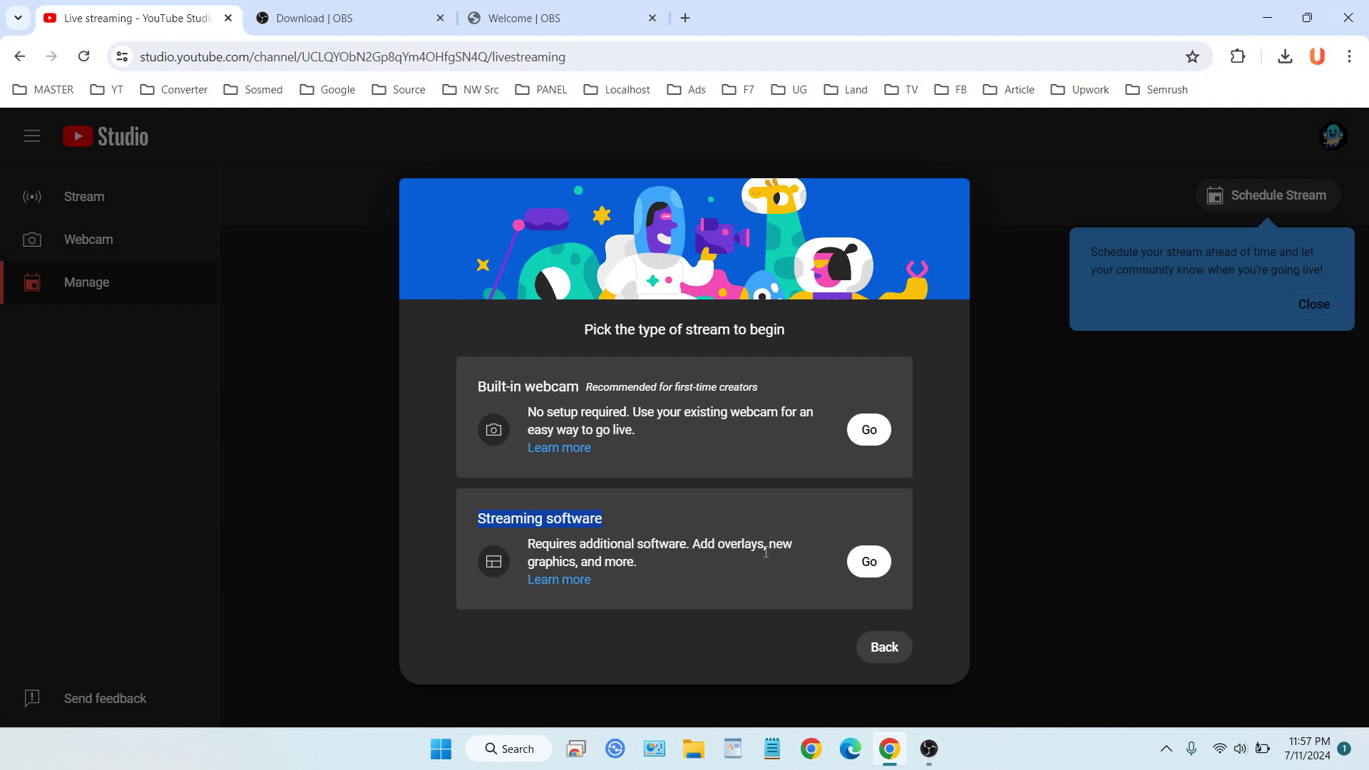
left_click(868, 562)
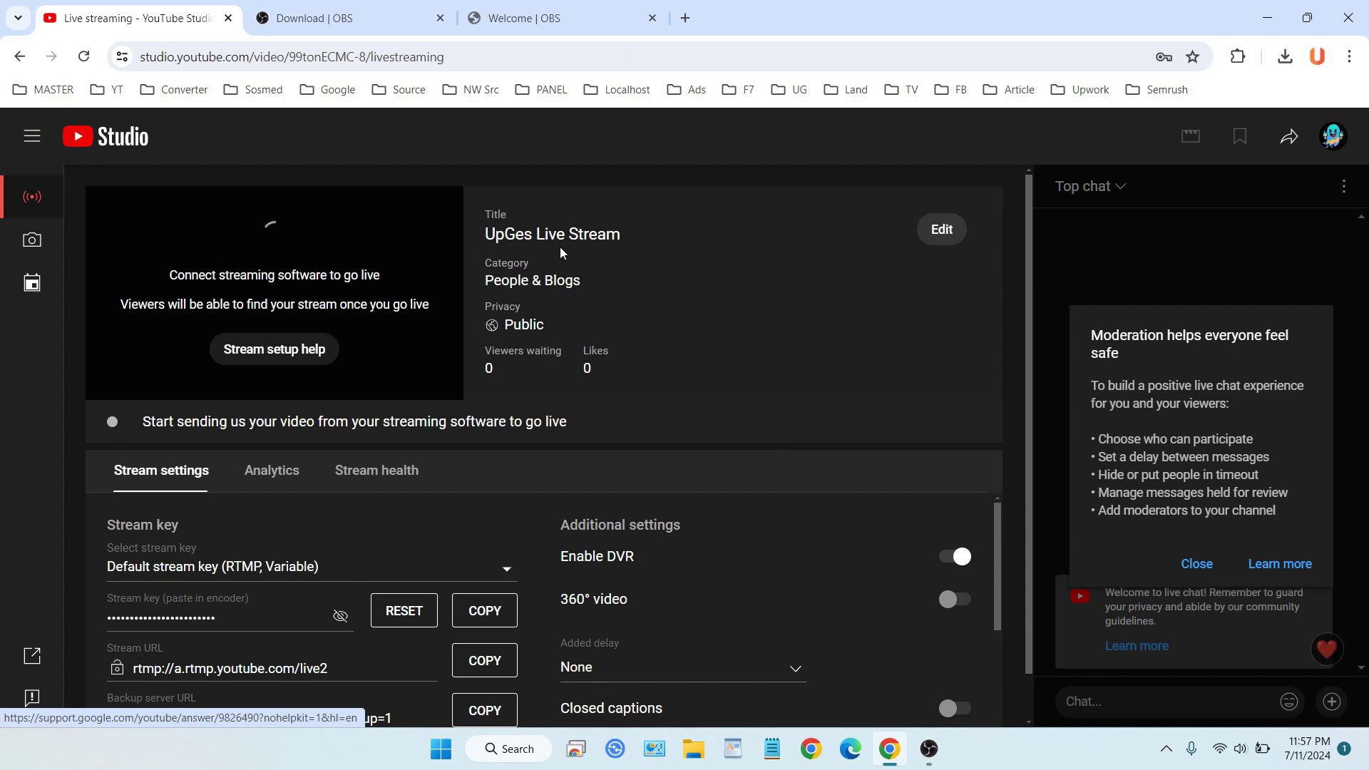
Step: Change the live stream's category to Gaming and save the stream settings
left_click(940, 236)
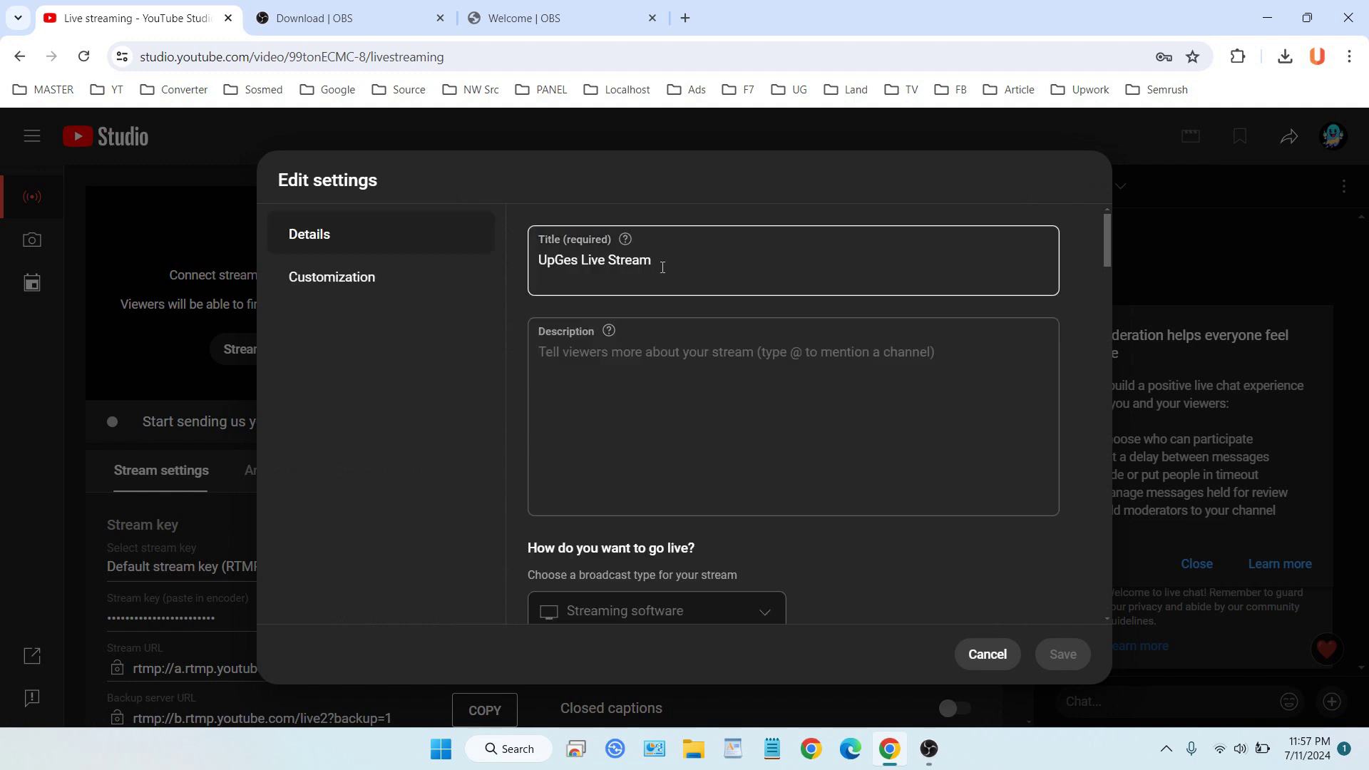
scroll(750, 478, "down", 10)
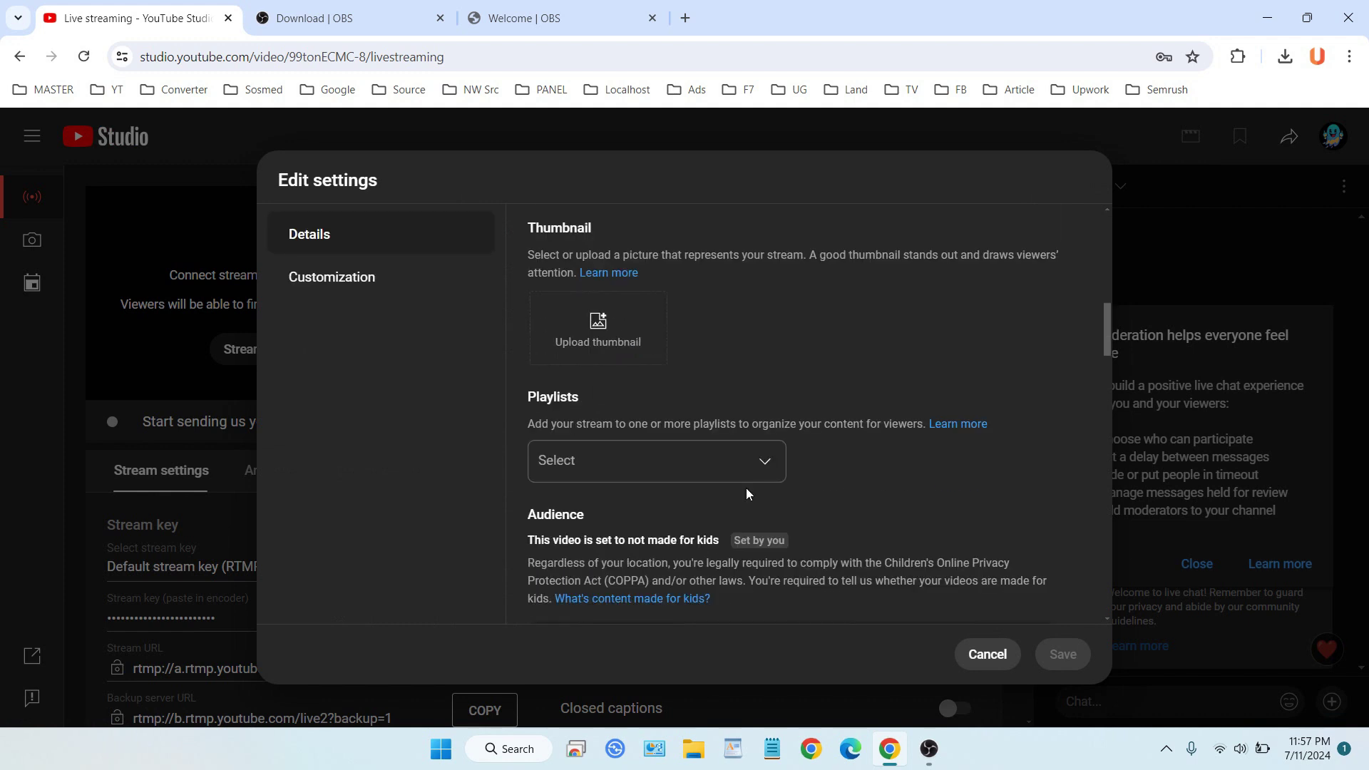
scroll(746, 488, "up", 4)
scroll(752, 485, "down", 3)
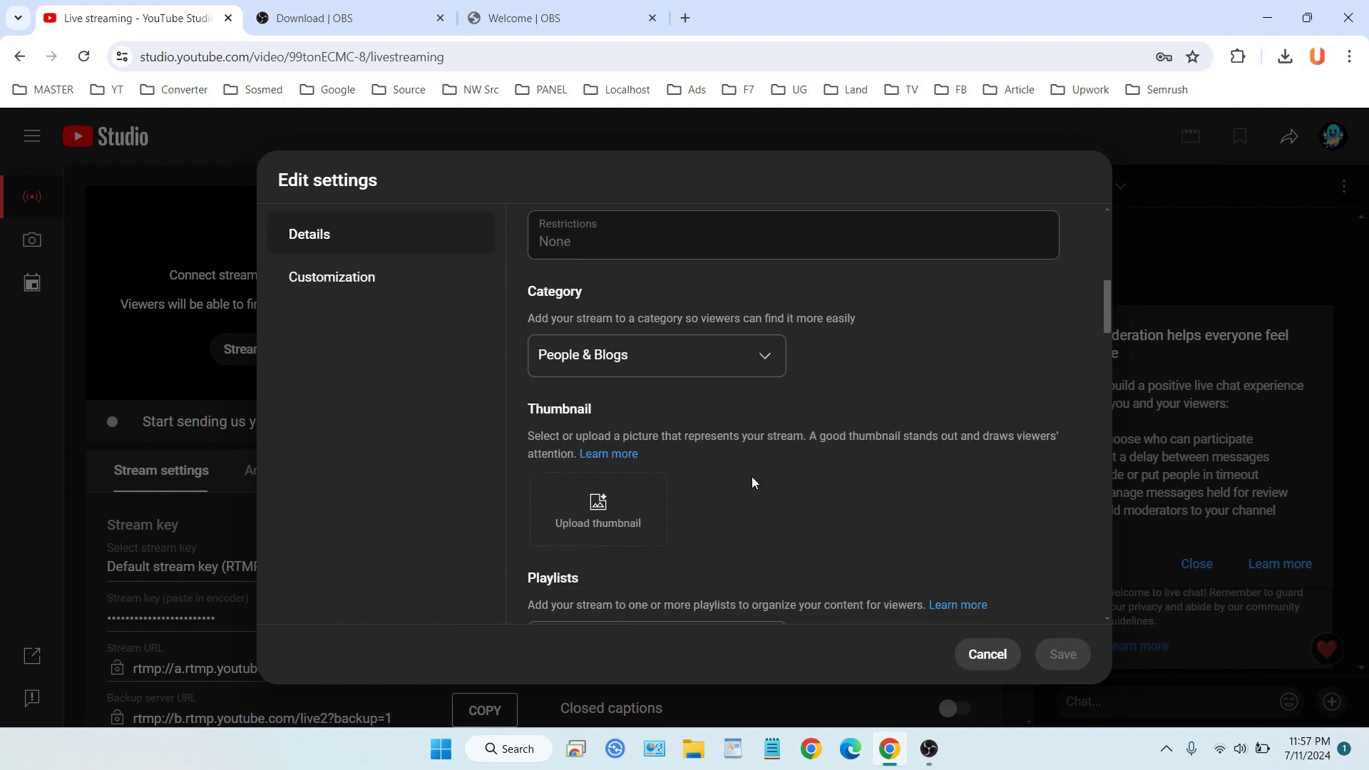
left_click(753, 352)
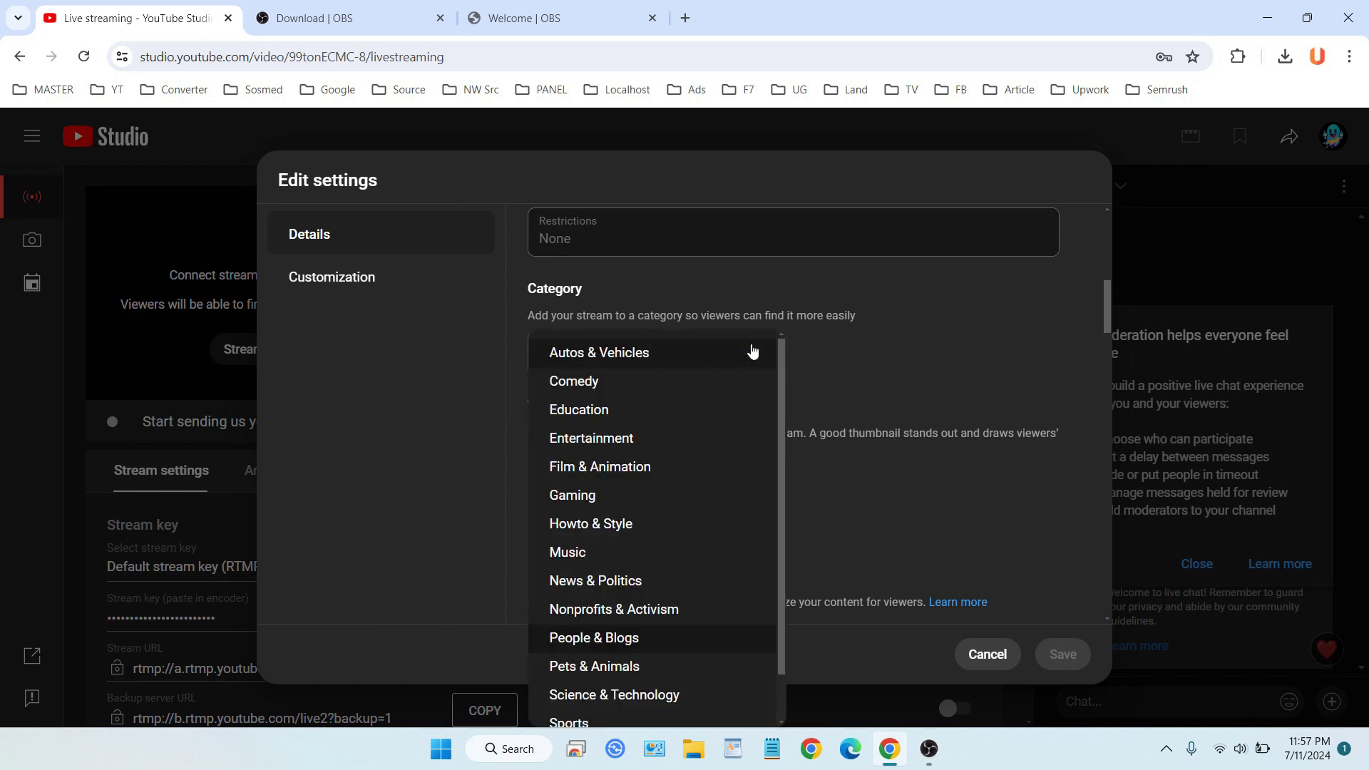
left_click(701, 496)
scroll(758, 419, "up", 8)
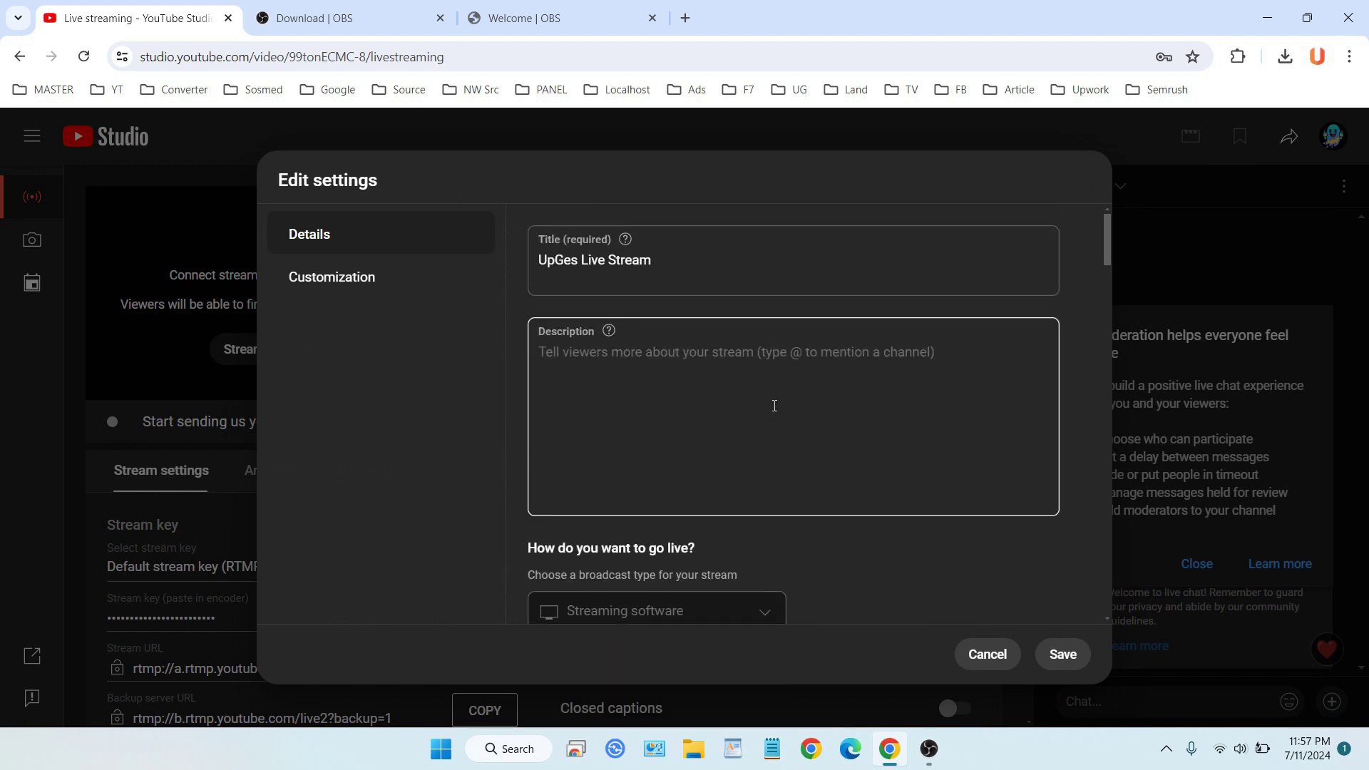
left_click(1063, 654)
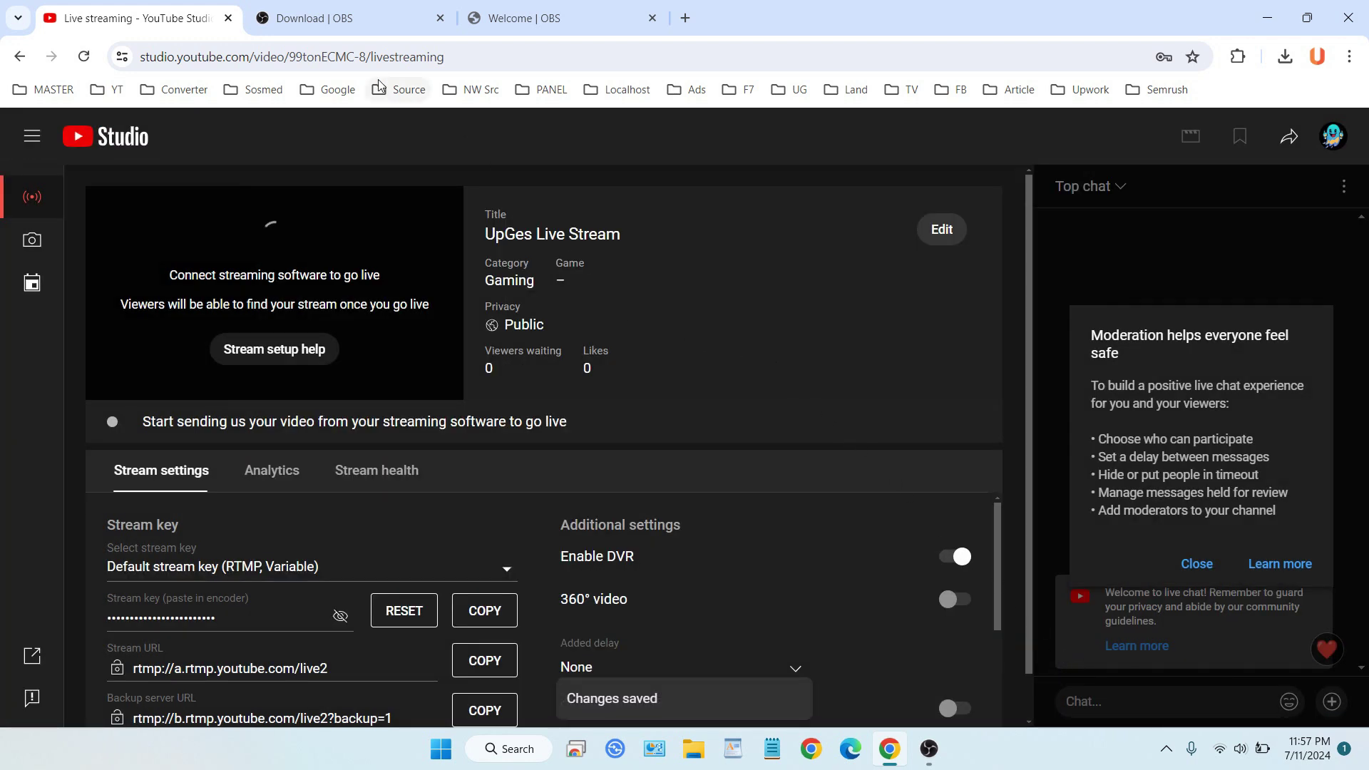
Step: Open the YouTube Studio channel dashboard from the bookmarks in the OBS download page's tab
left_click(247, 21)
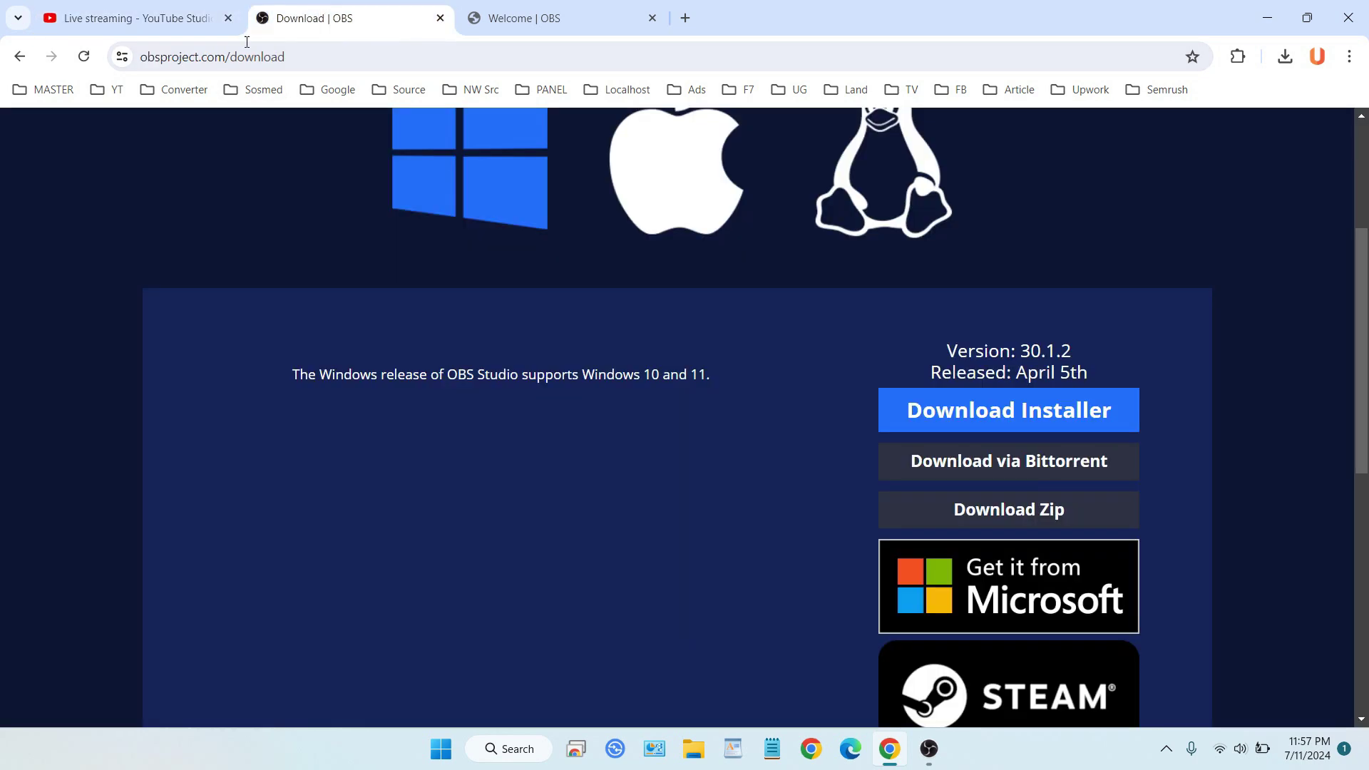
left_click(108, 91)
left_click(140, 130)
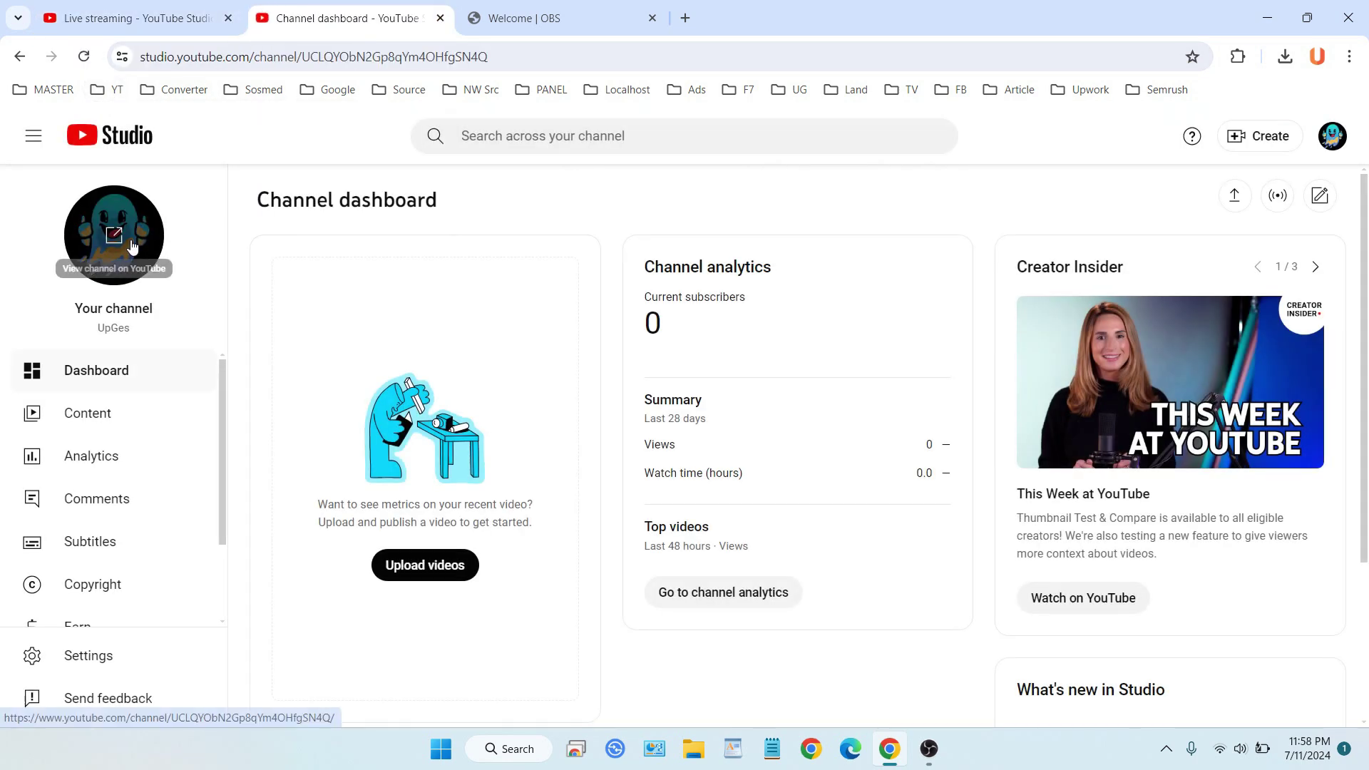
Step: Open the channel's public YouTube page, close the Studio dashboard tab and show the channel's Live content
left_click(114, 236)
left_click(440, 18)
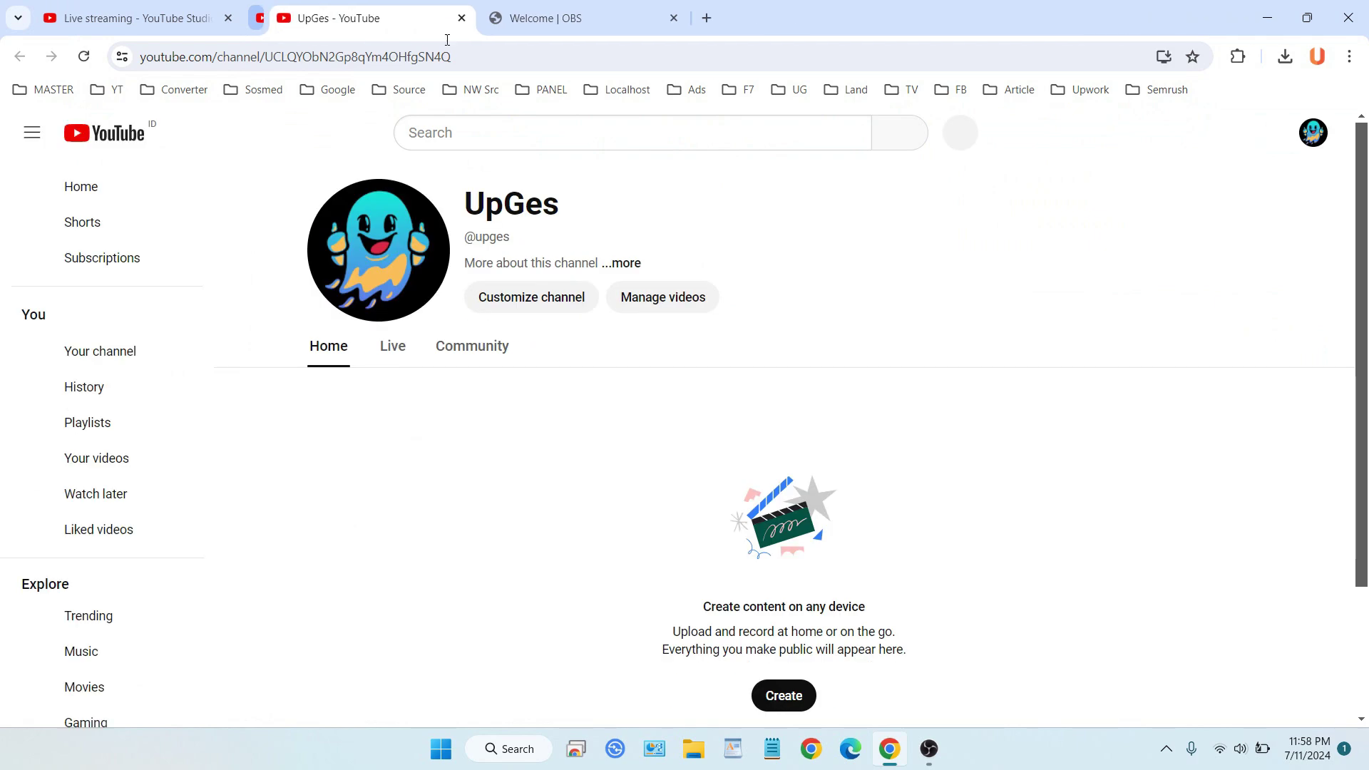
left_click(386, 358)
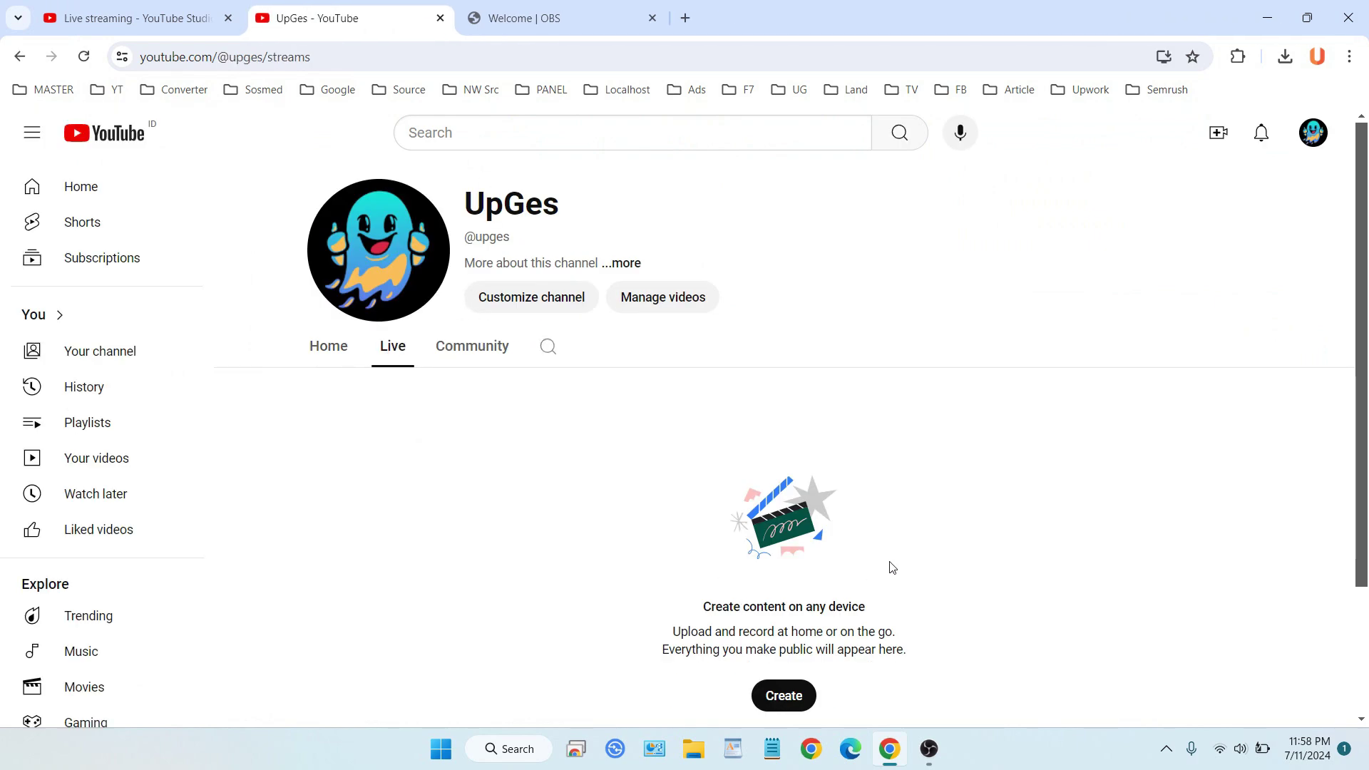
Step: Return to the live stream's settings in YouTube Studio and copy the default stream key
left_click(187, 13)
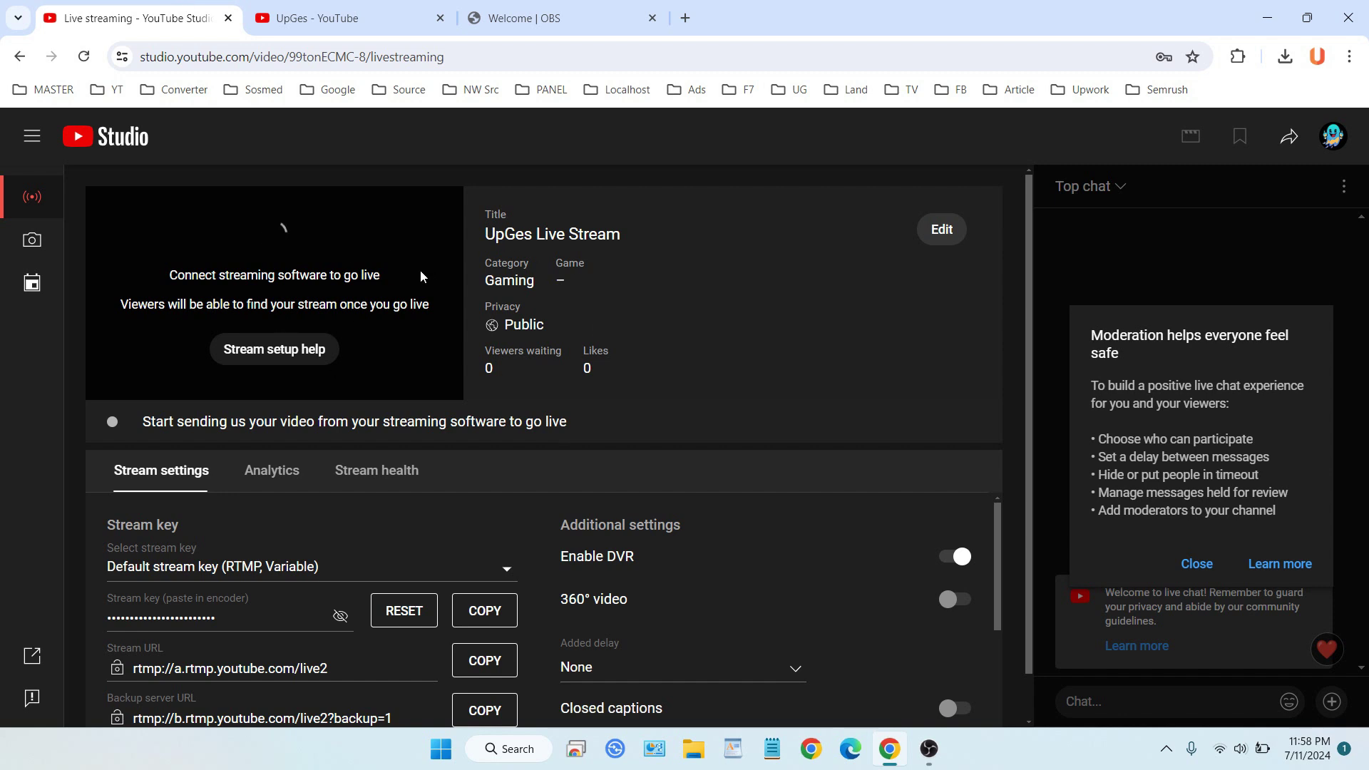
scroll(508, 344, "down", 1)
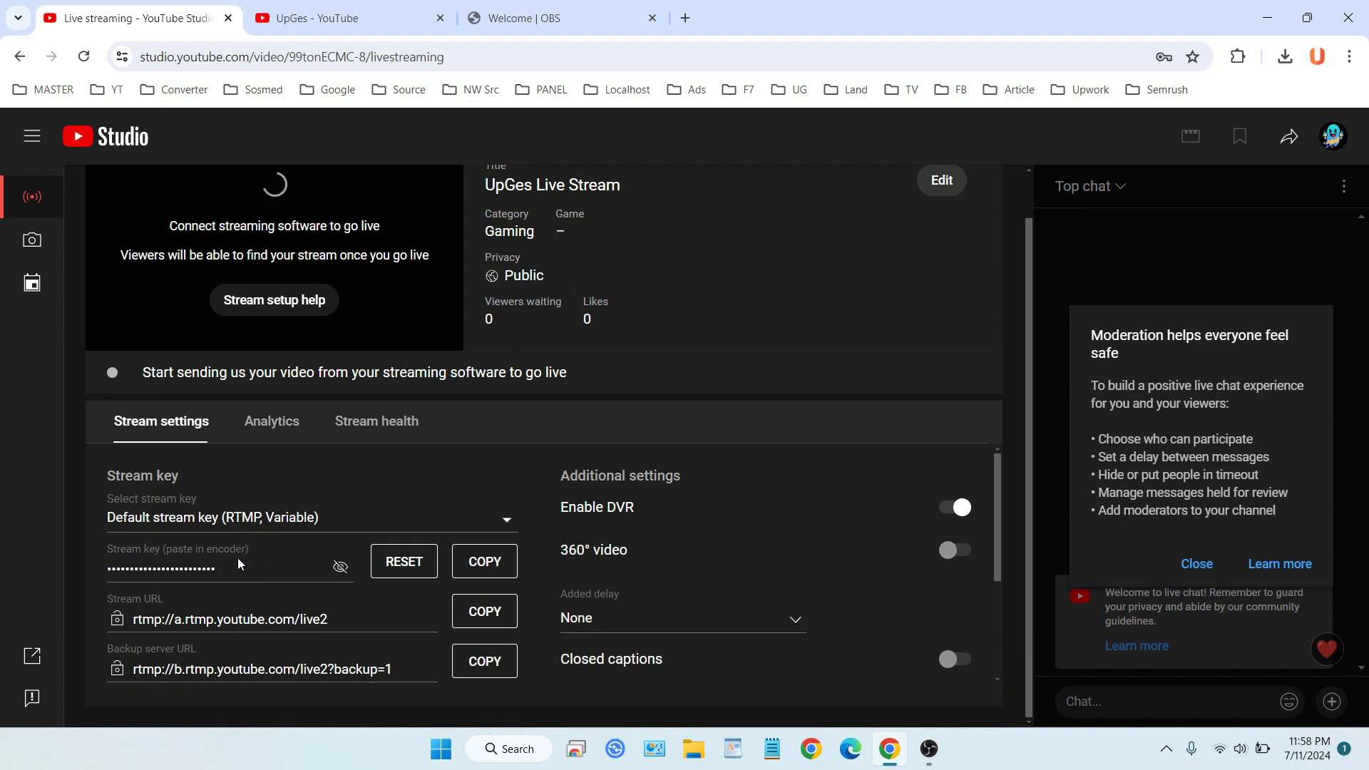
left_click(500, 563)
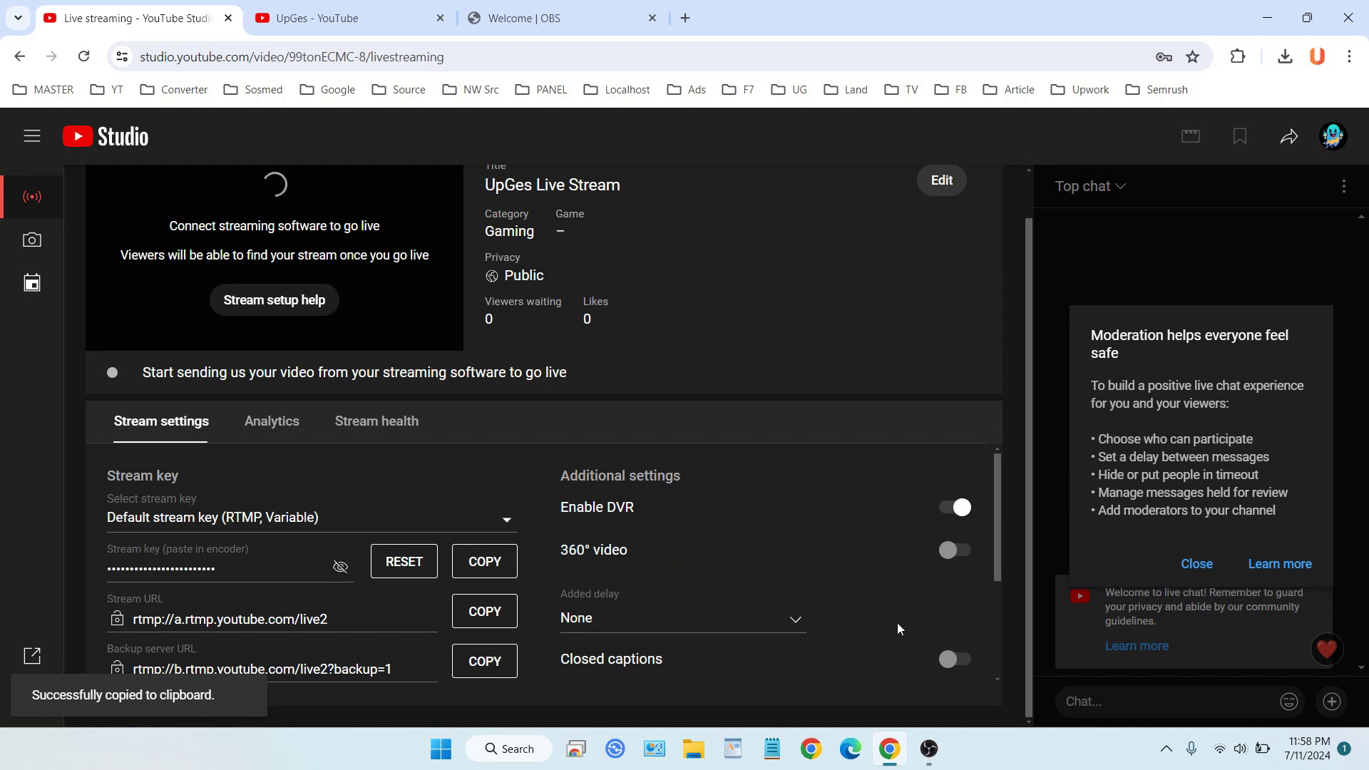
Step: Switch to OBS and paste the stream key into the Auto-Configuration Wizard's stream information
left_click(928, 748)
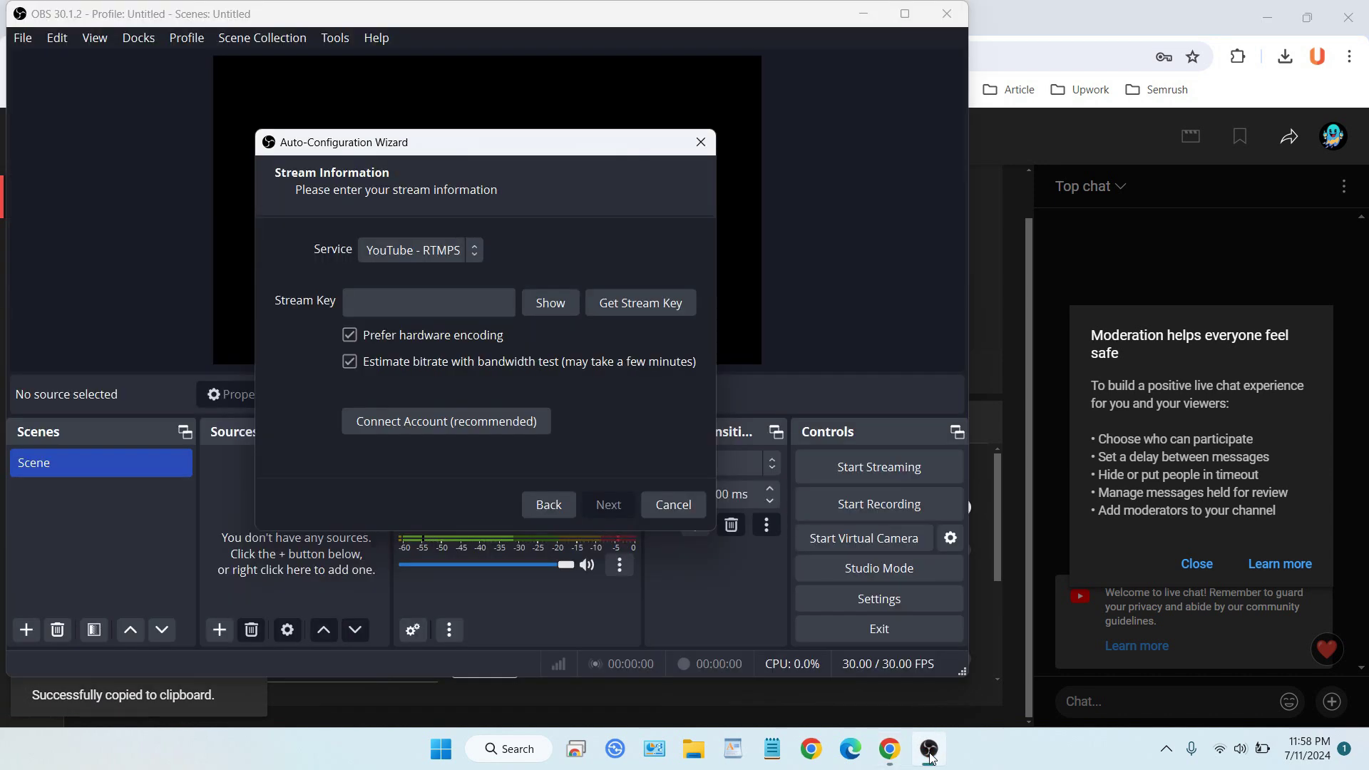
left_click(453, 304)
right_click(452, 305)
left_click(527, 432)
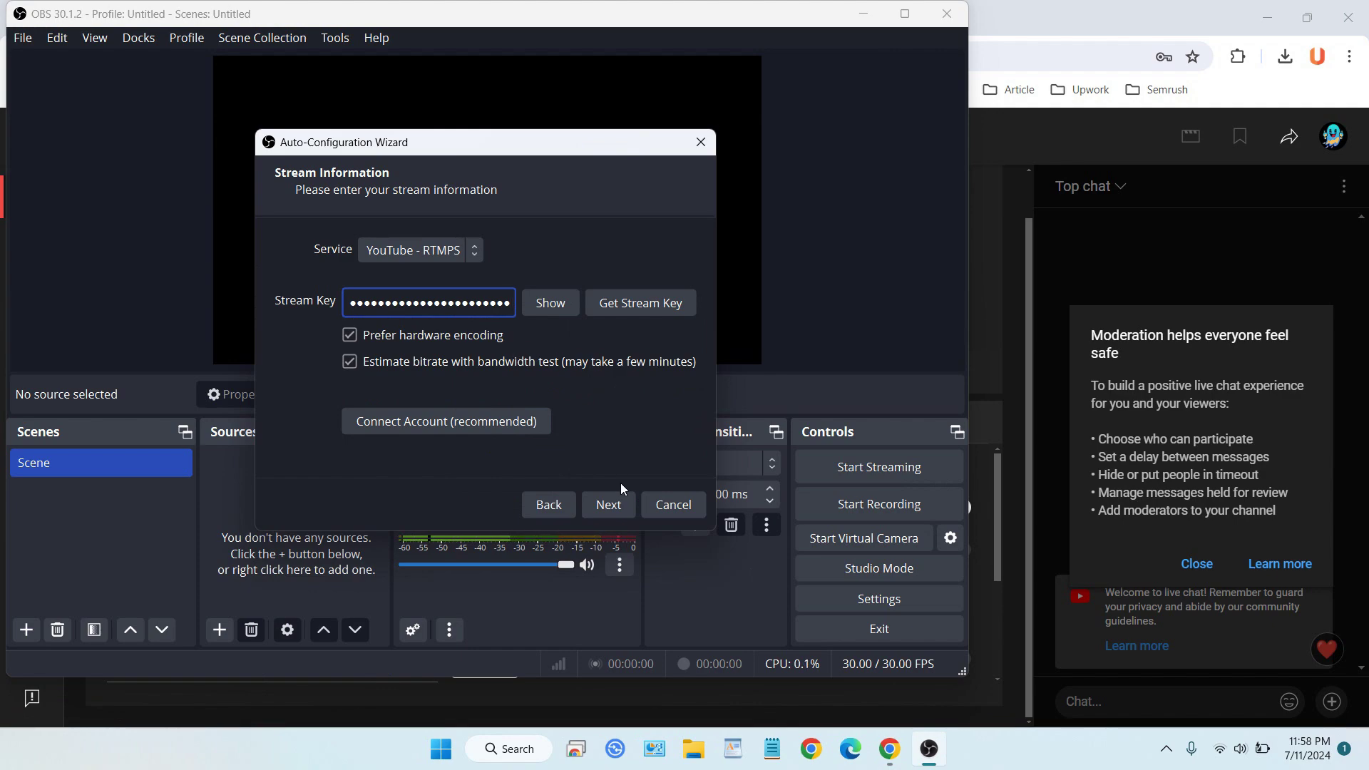
Step: Run the Auto-Configuration Wizard's test, apply the estimated settings and maximize the OBS window
left_click(611, 504)
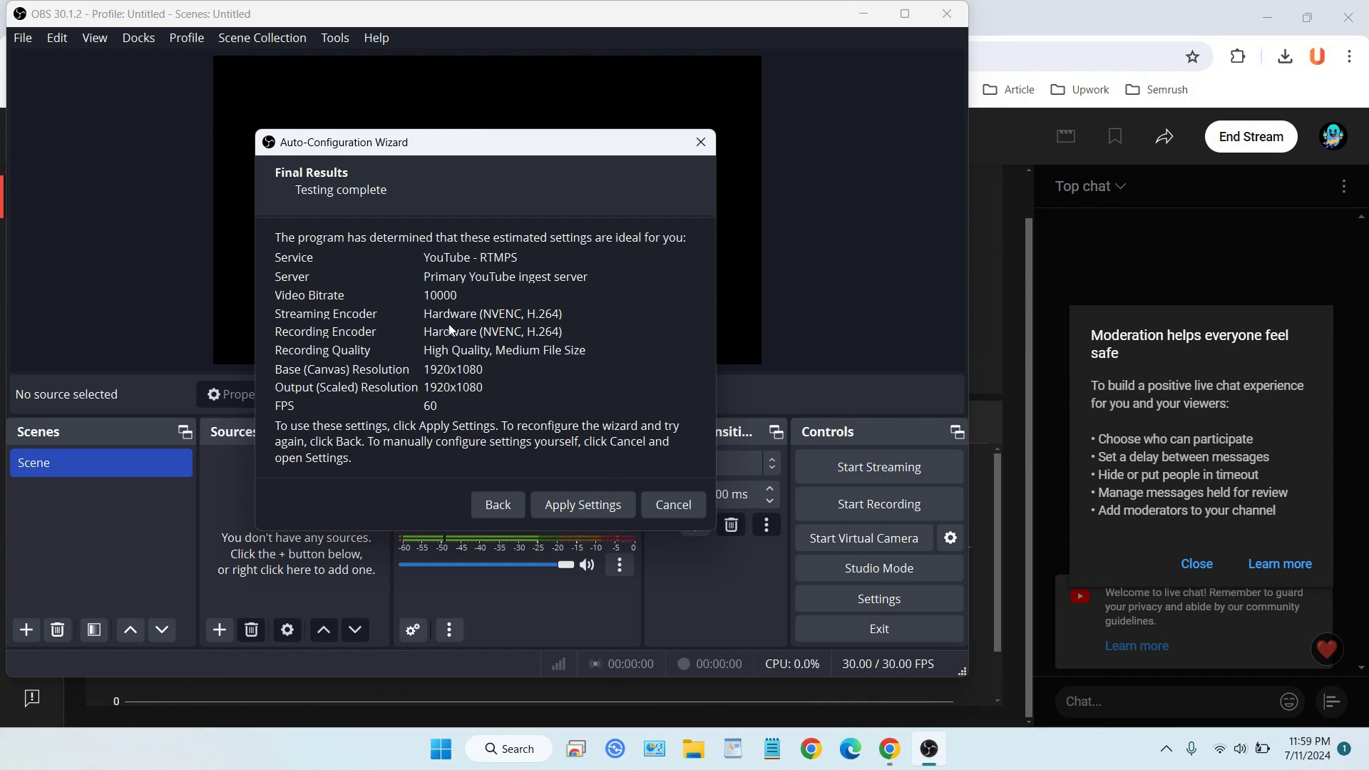
left_click(576, 504)
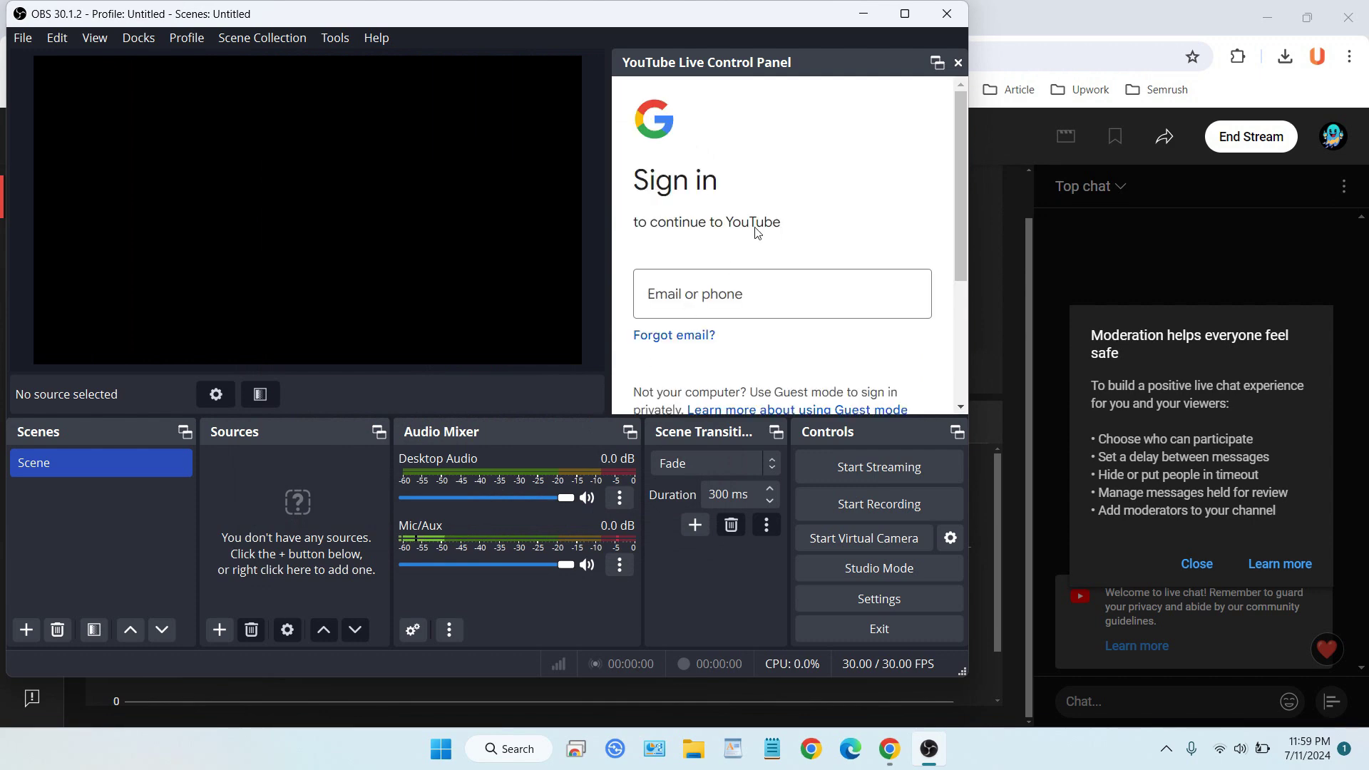
left_click(904, 16)
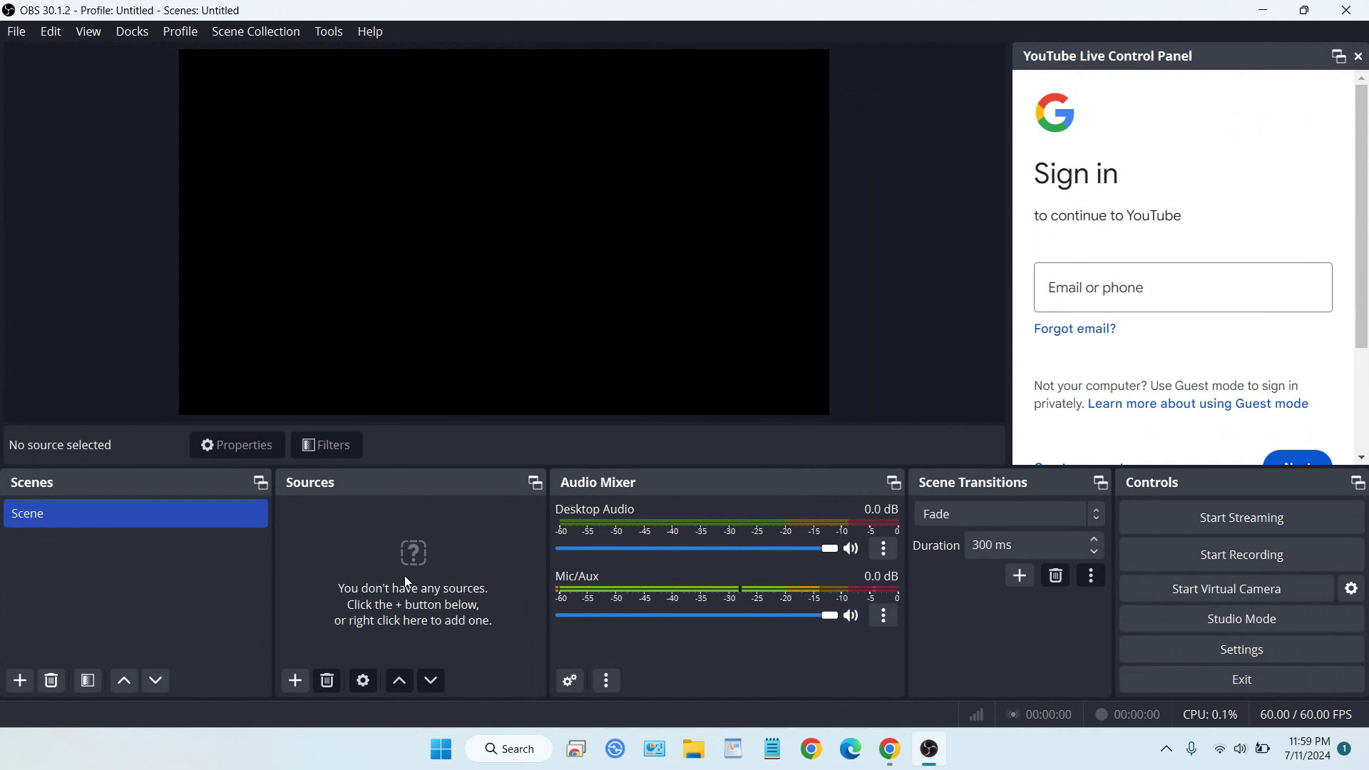
Step: Open Steam from Windows search and launch theHunter: Call of the Wild from its library
left_click(296, 682)
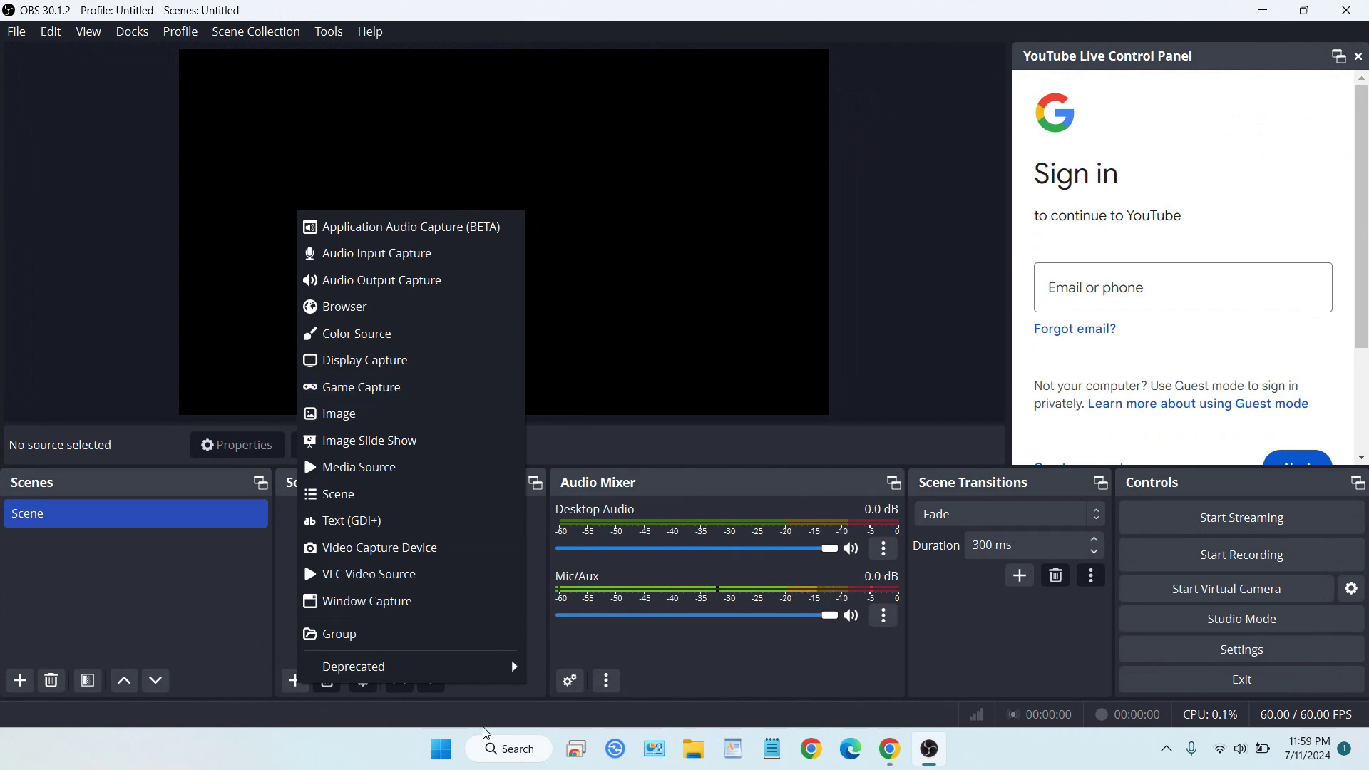
left_click(442, 749)
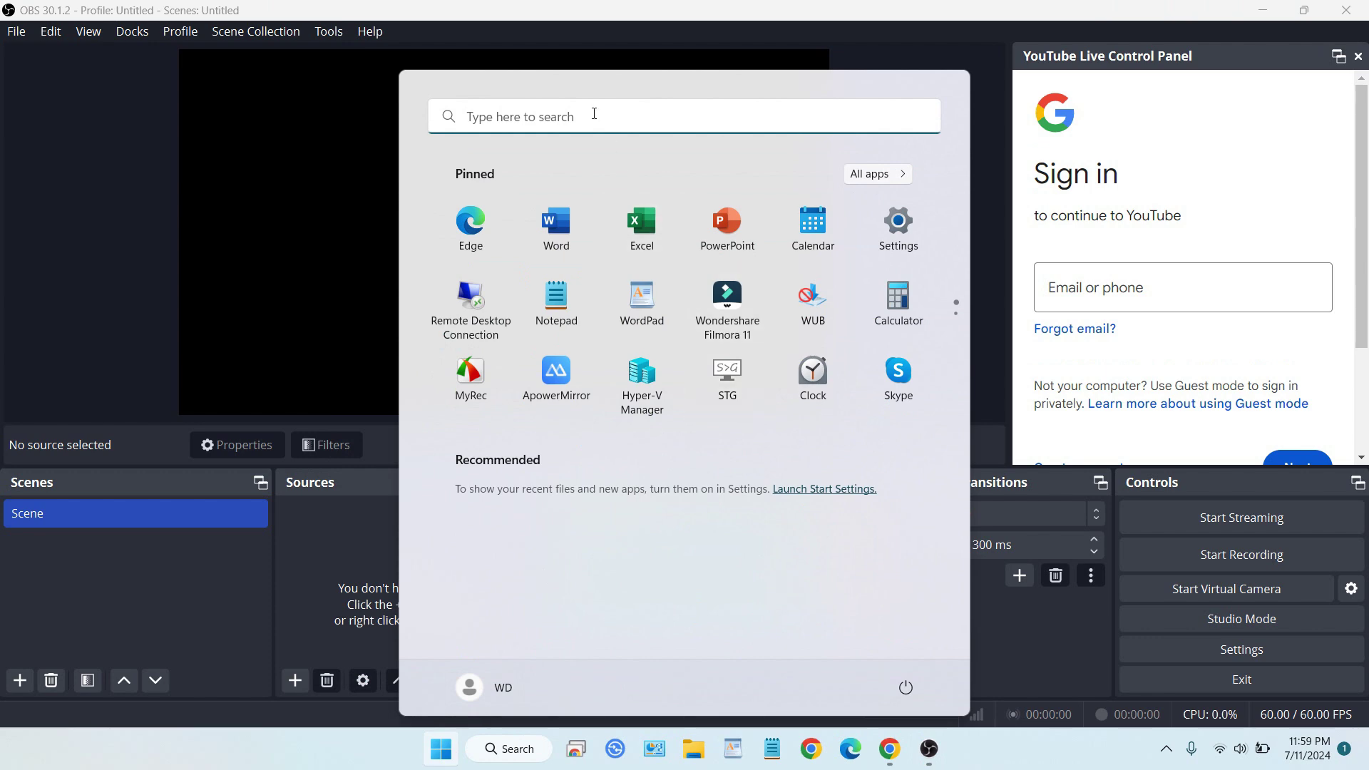
left_click(590, 114)
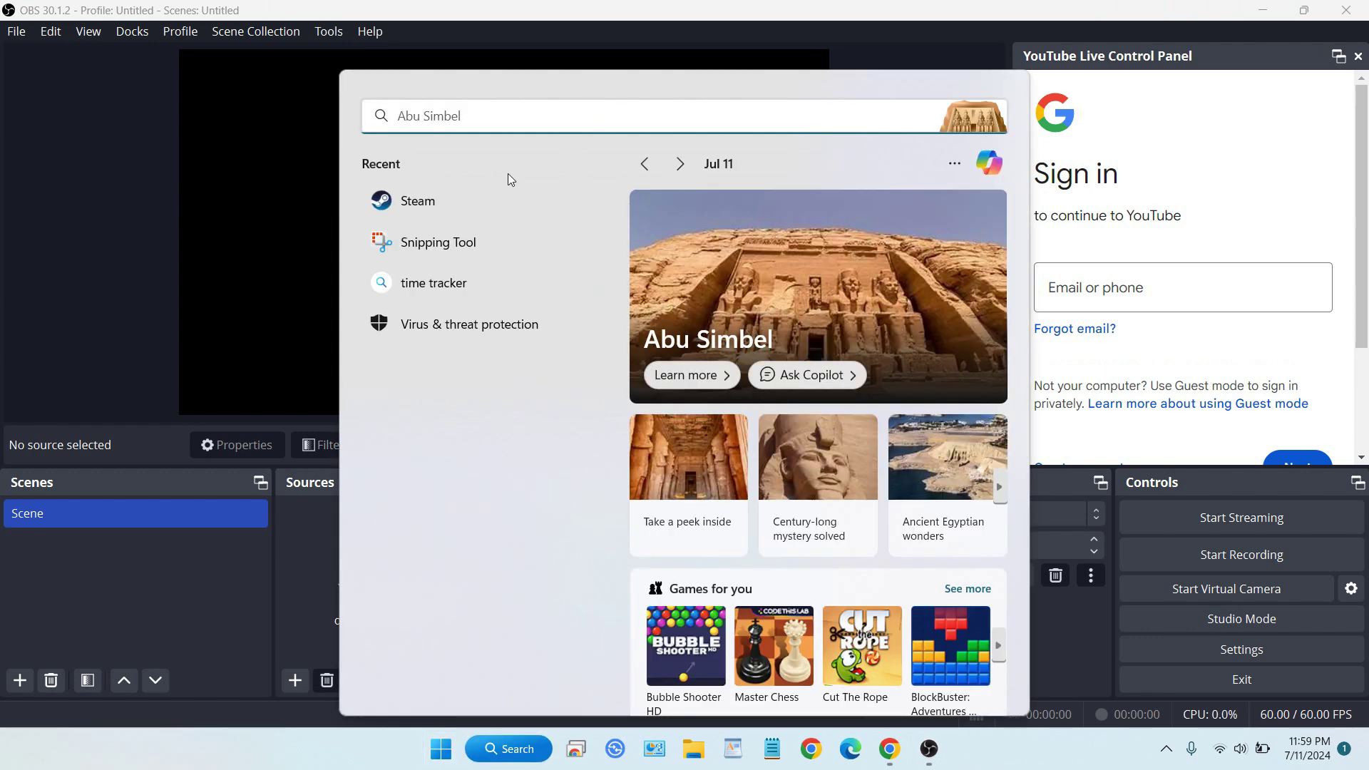
left_click(498, 189)
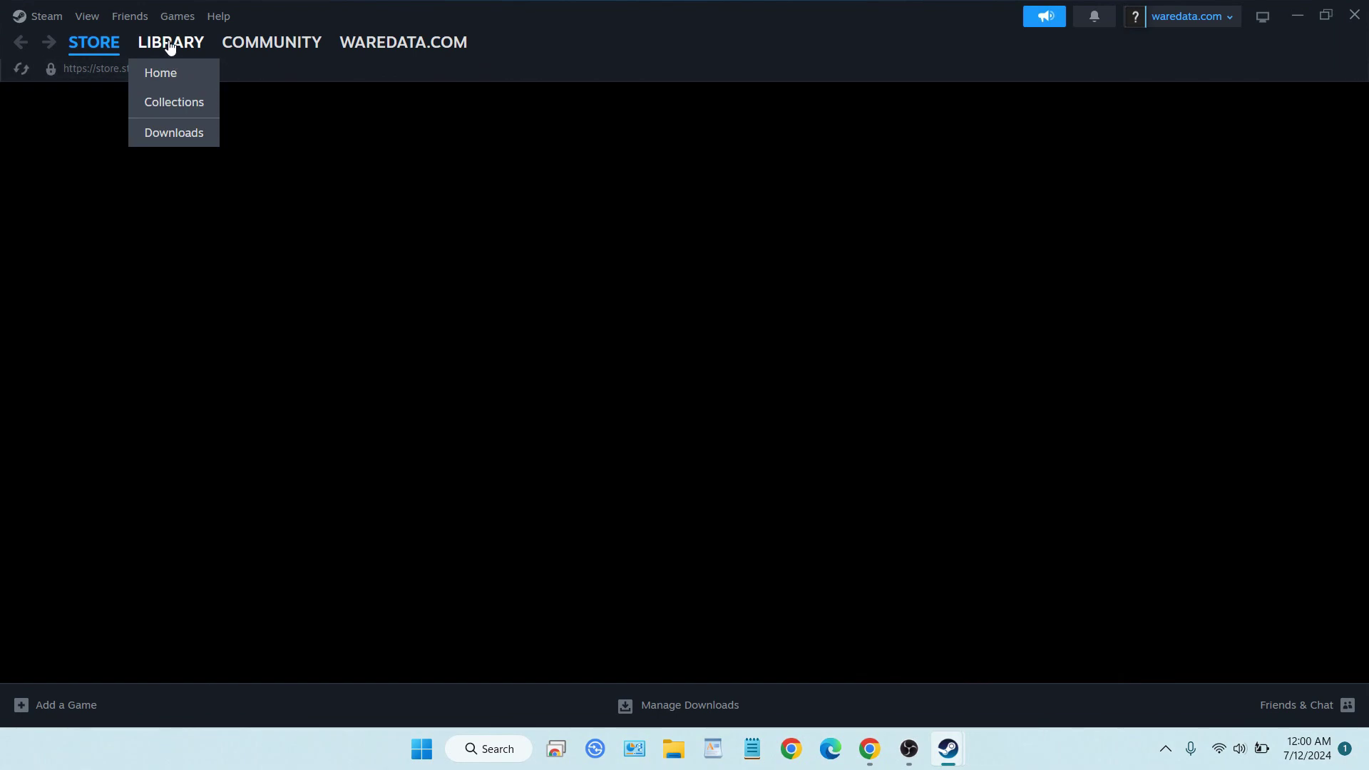
left_click(169, 47)
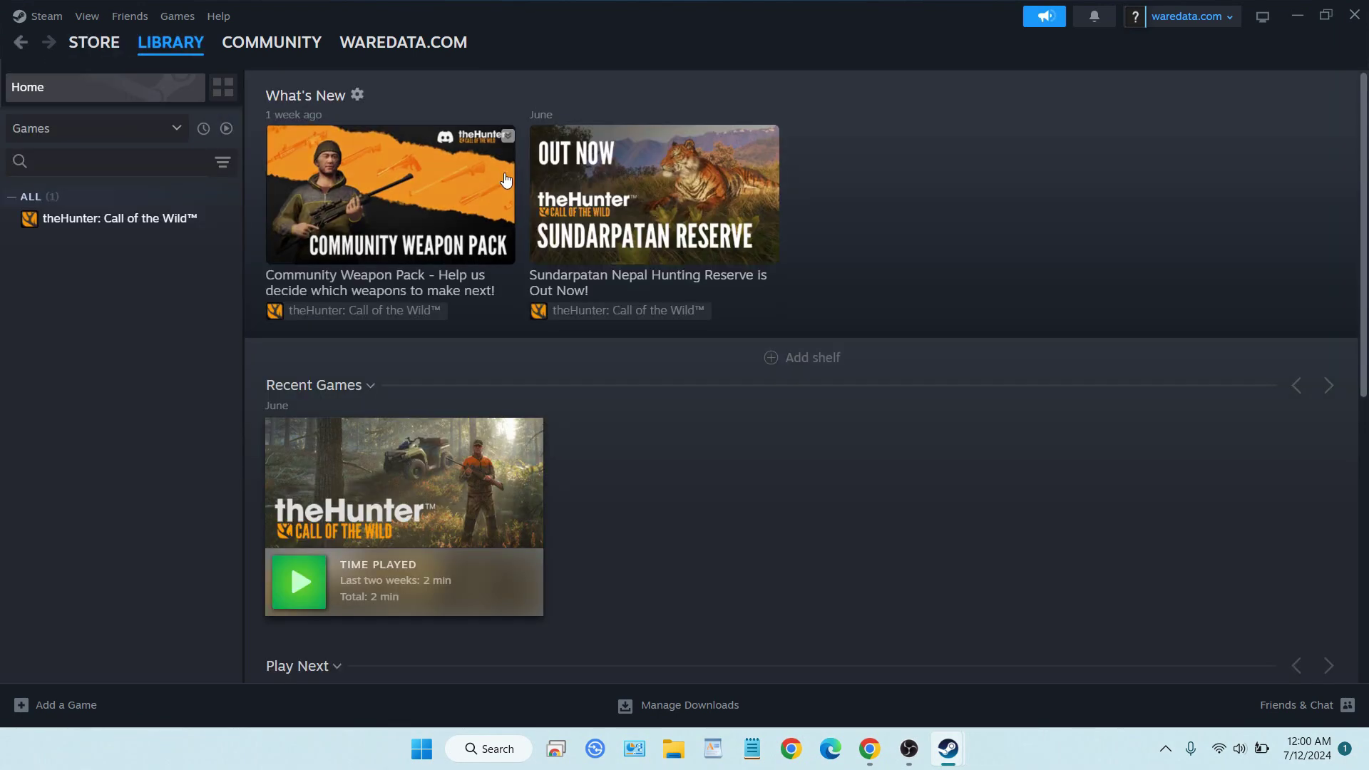
left_click(302, 567)
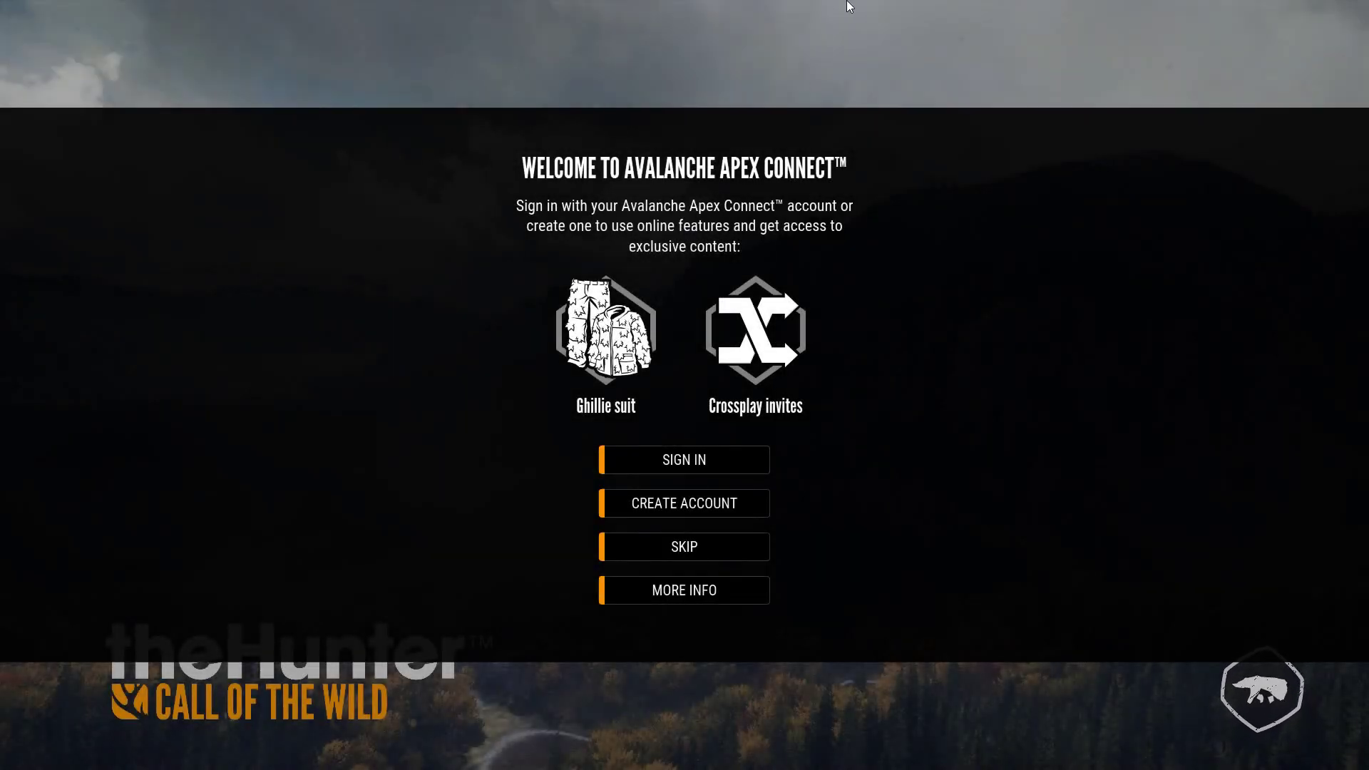
Step: Minimize Steam and switch from the running game back to OBS
key("alt+Tab")
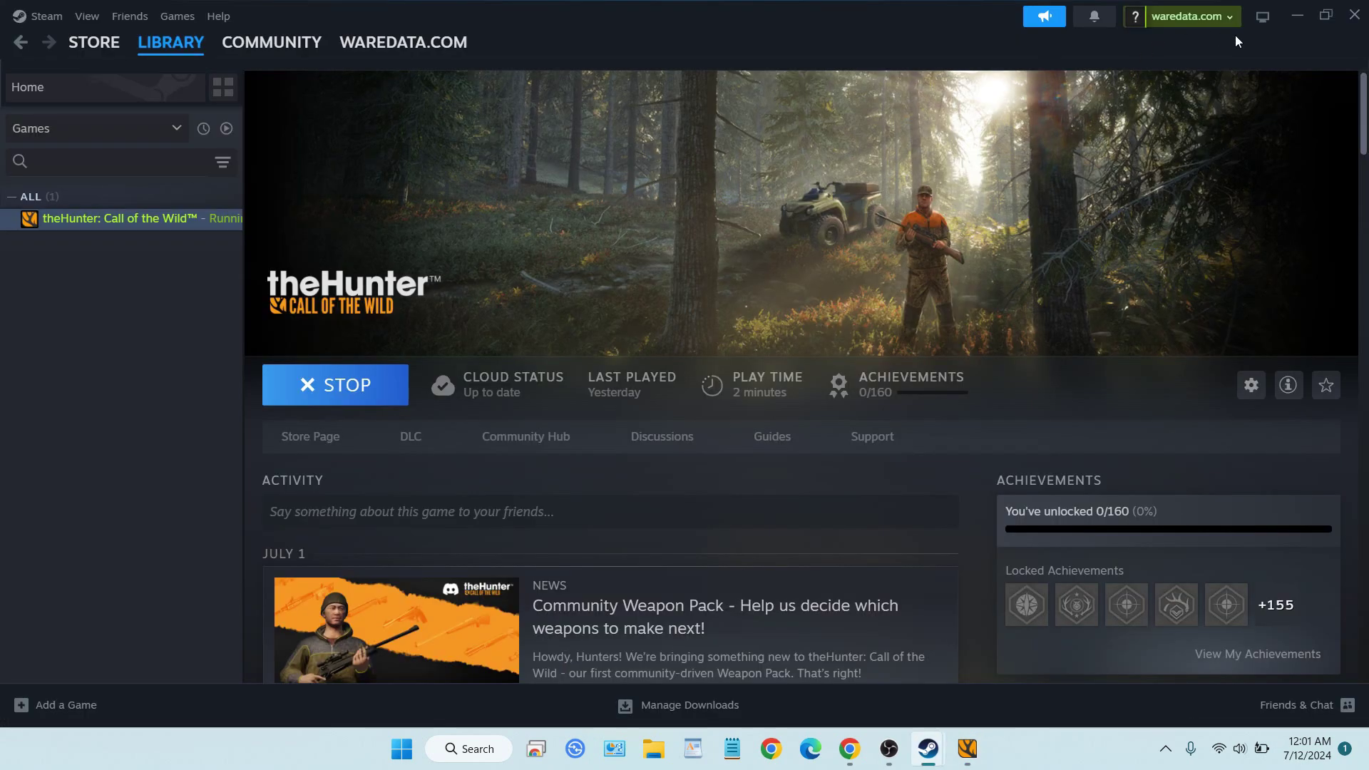
left_click(1296, 16)
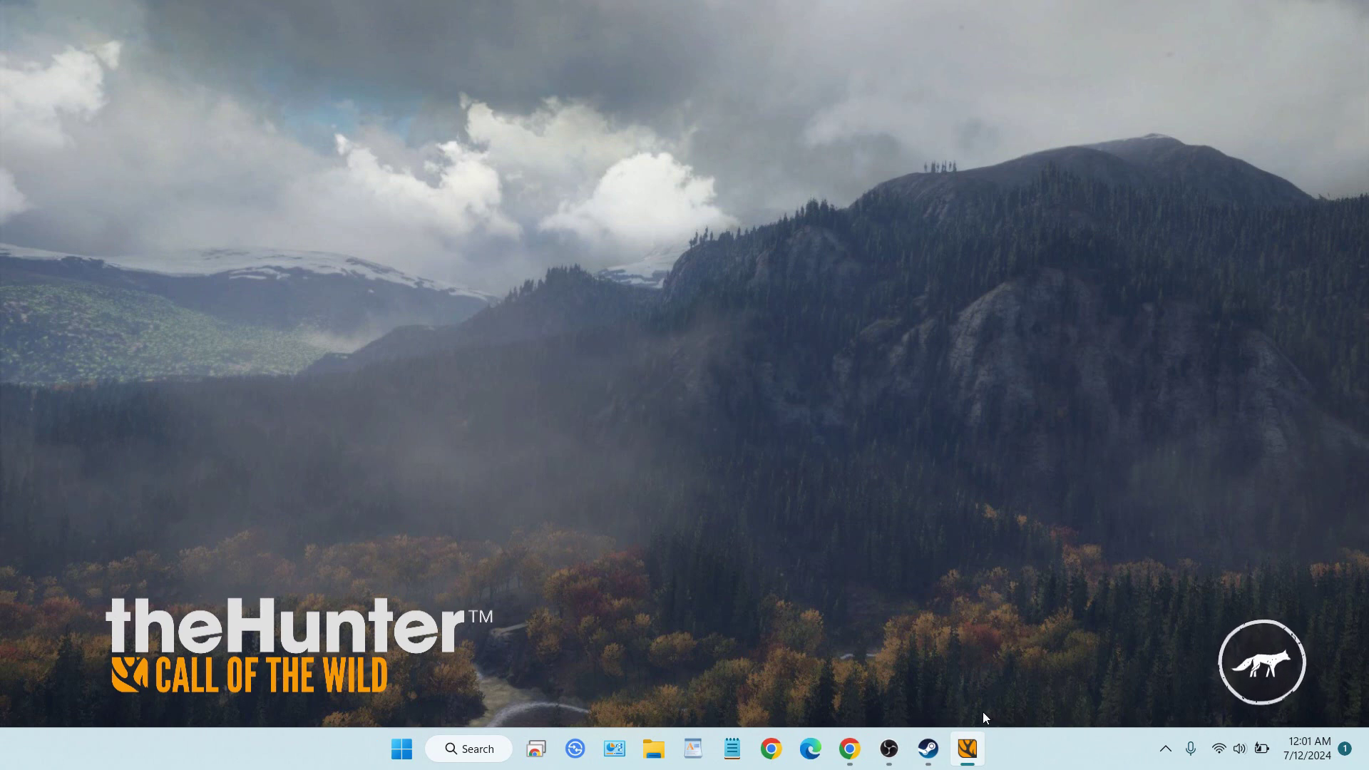
key("alt+Tab")
key("alt+Tab")
key("alt+Tab")
key("alt+Tab")
key("alt+Tab")
key("alt+Tab")
key("alt+Tab")
key("alt+Tab")
key("alt+Tab")
key("alt+Tab")
key("alt+Tab")
key("alt+Tab")
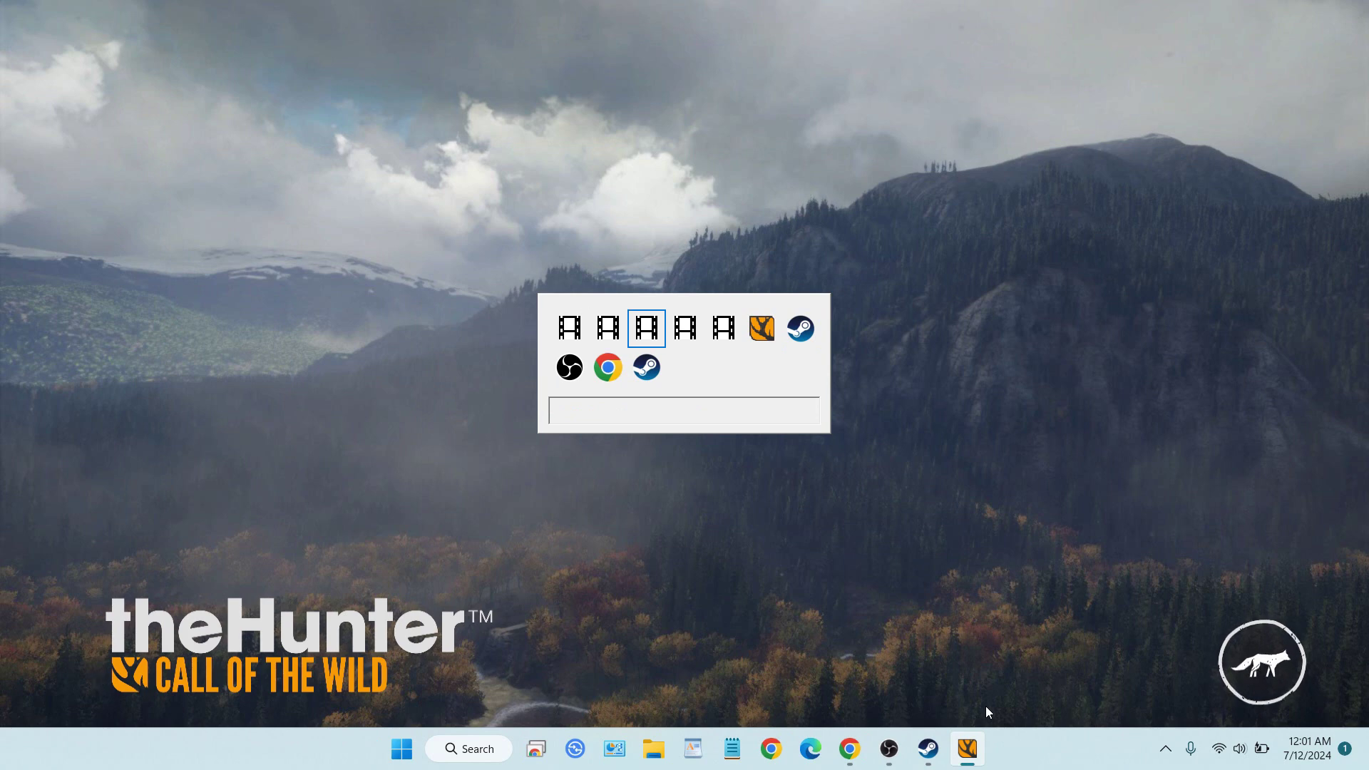
key("alt+Tab")
key("alt+Tab")
key("alt+Tab")
key("alt+Tab")
key("alt+Tab")
key("alt+Tab")
key("alt+Tab")
key("alt+Tab")
key("alt+Tab")
key("alt+Tab")
key("alt+Tab")
key("alt+Tab")
key("alt+Tab")
key("alt+Tab")
key("alt+Tab")
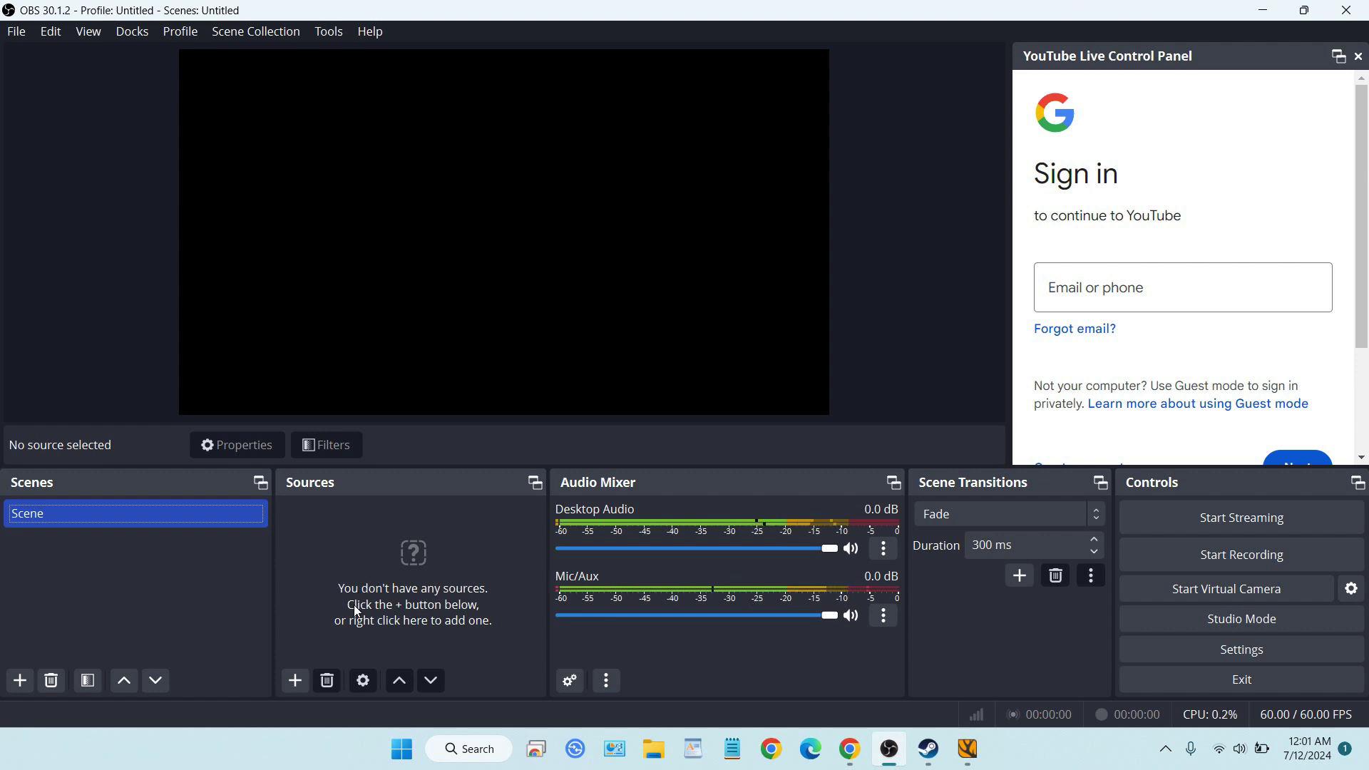
Step: Lower the Windows system volume slightly and return to the OBS window
left_click(1241, 748)
left_click_drag(1192, 642, 1165, 650)
left_click(336, 663)
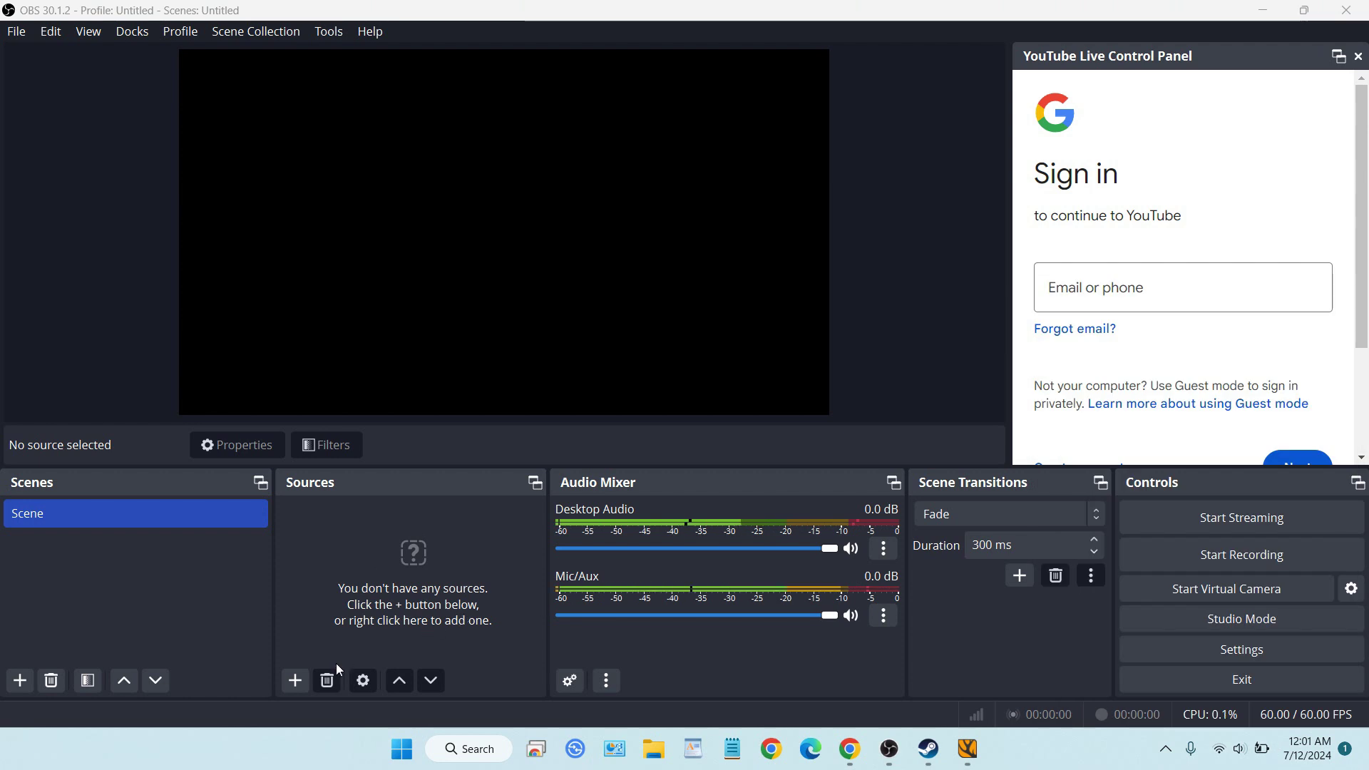
Step: Add a new Game Capture source named TheHunter to the scene
left_click(298, 686)
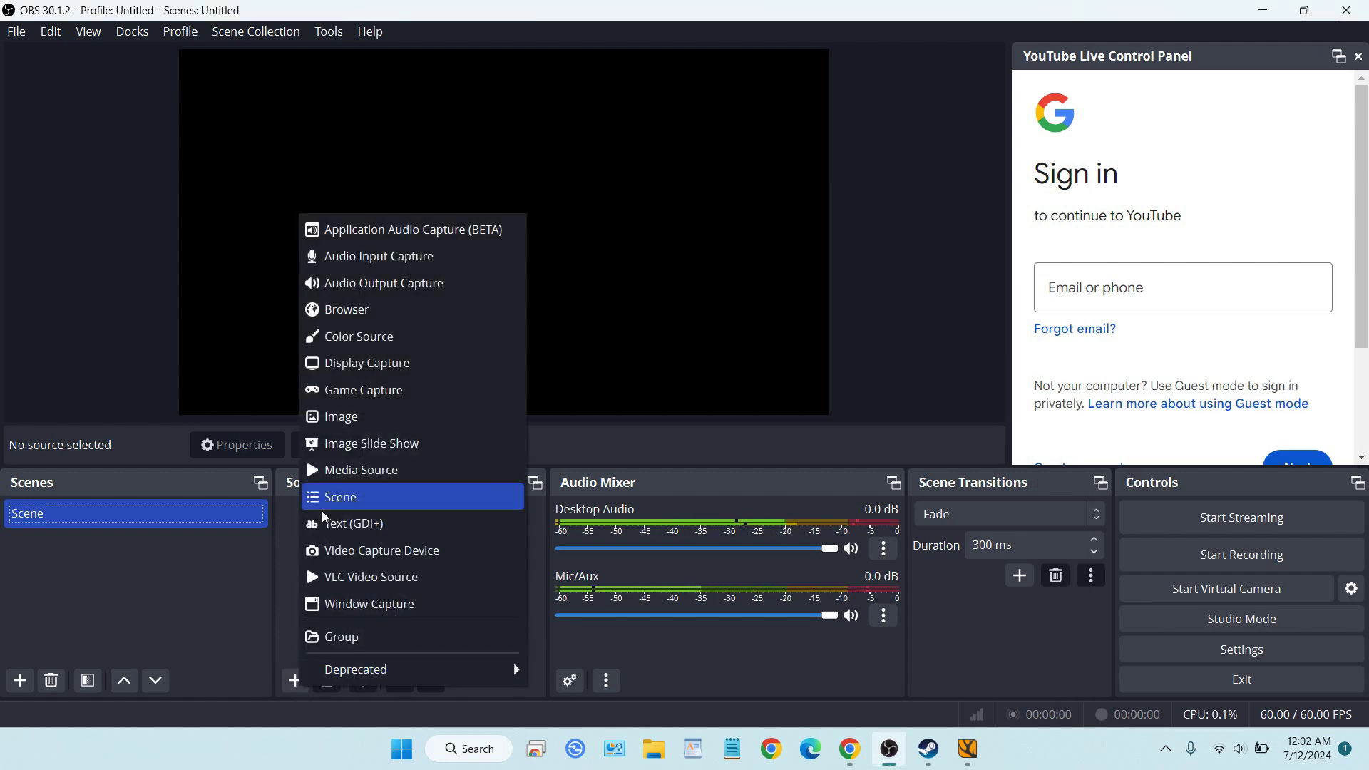
left_click(354, 390)
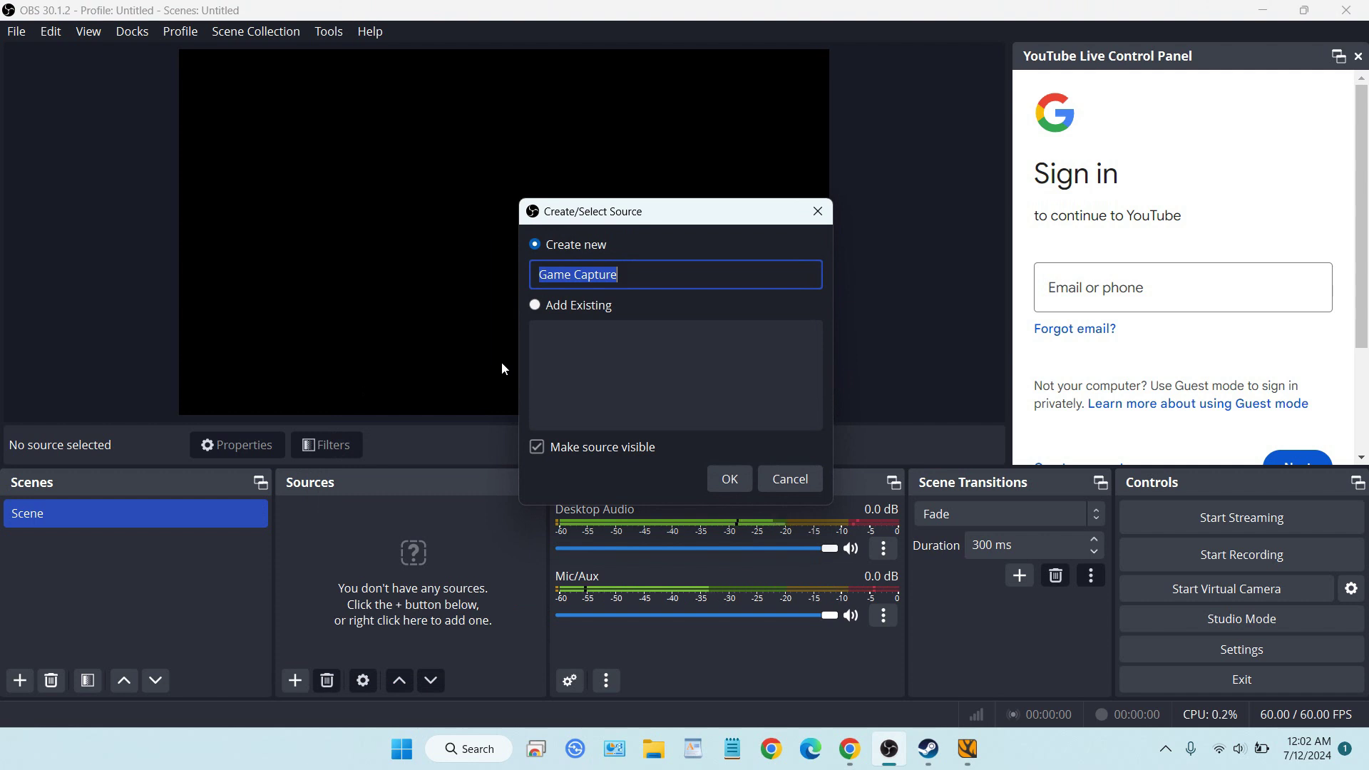
left_click(642, 276)
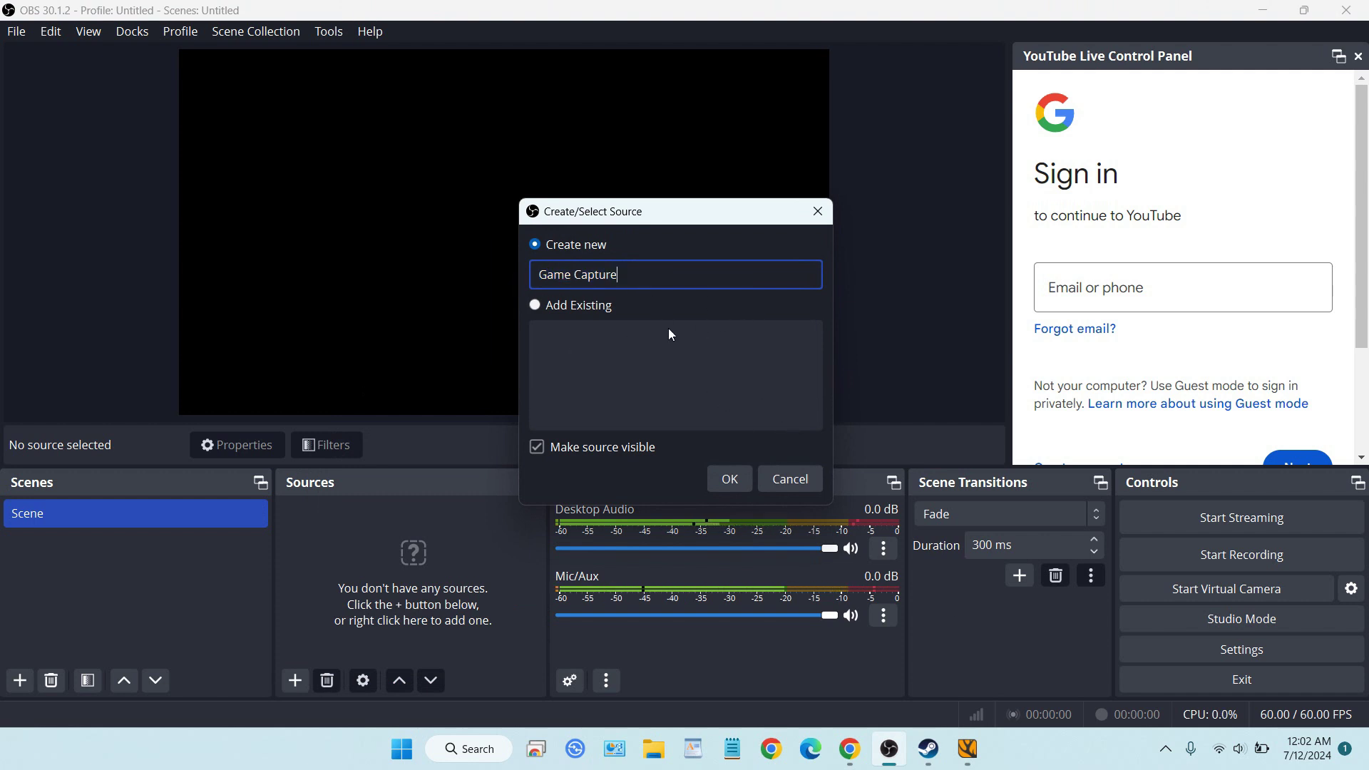
left_click_drag(631, 277, 523, 272)
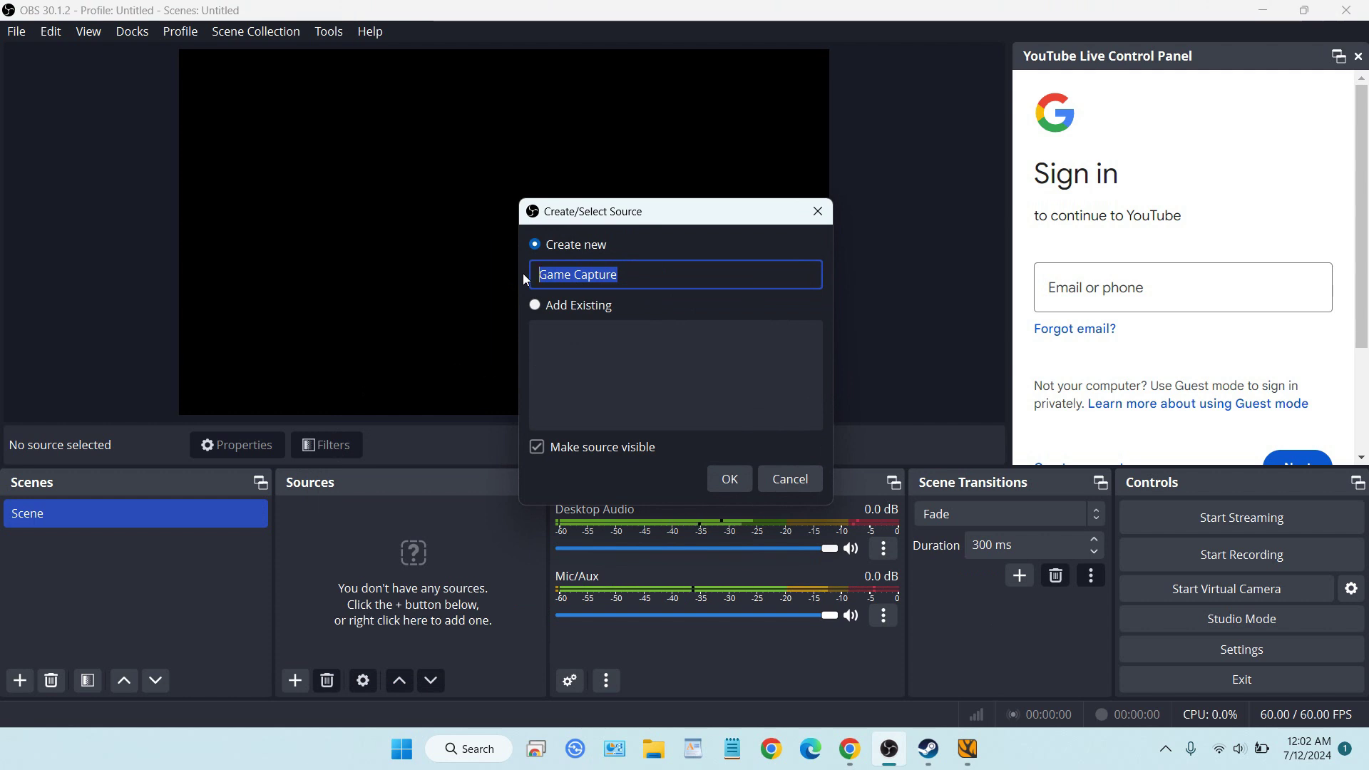
type("TheHune")
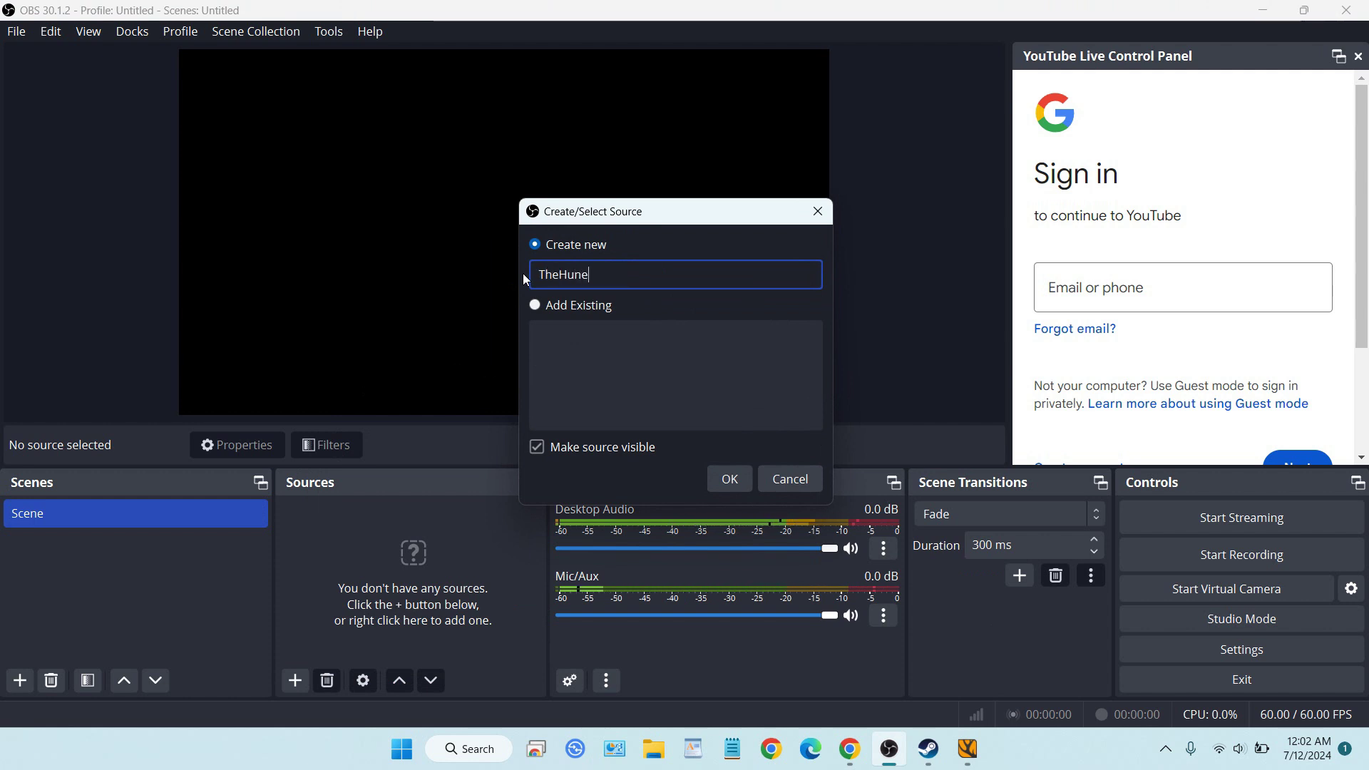
key("BackSpace")
type("ter")
left_click(721, 484)
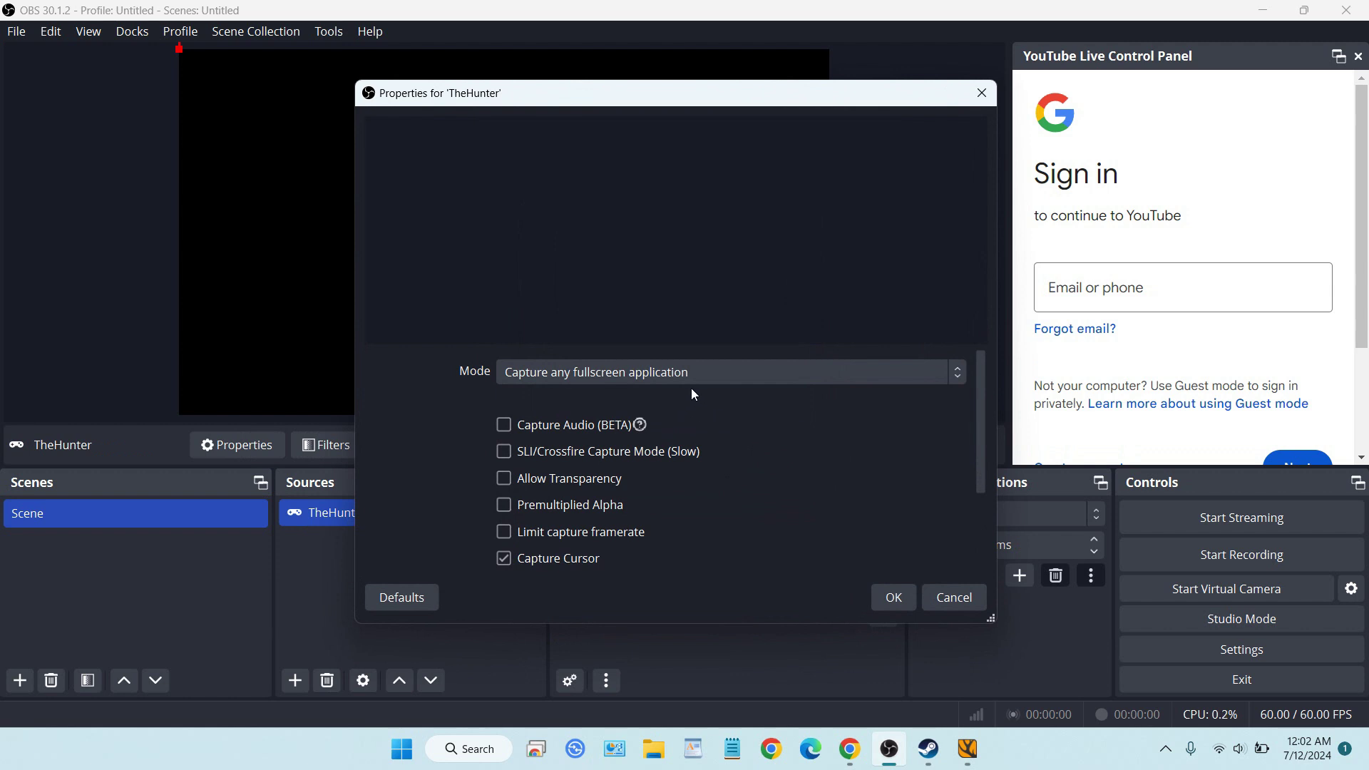
Step: Set the TheHunter source to capture a specific window, theHunter: Call of the Wild, and confirm its properties
left_click(619, 386)
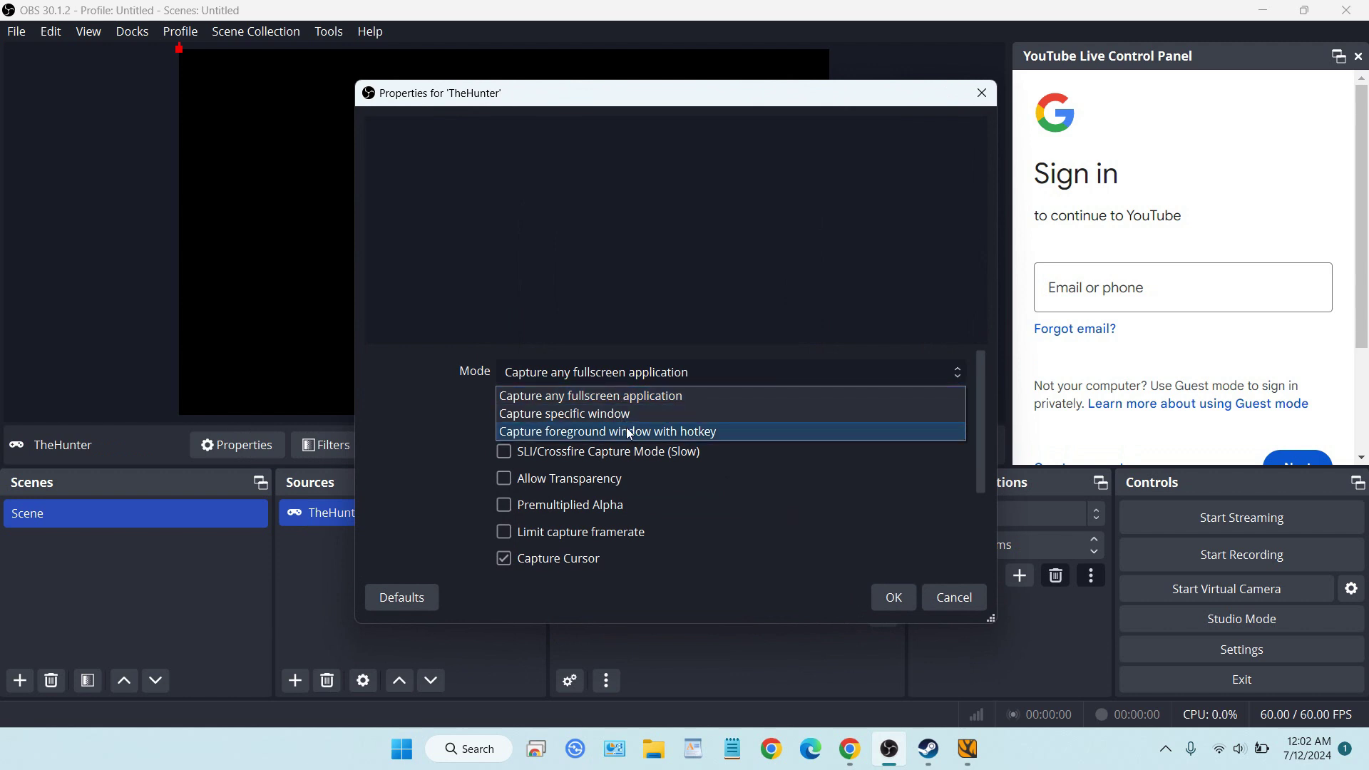
left_click(626, 414)
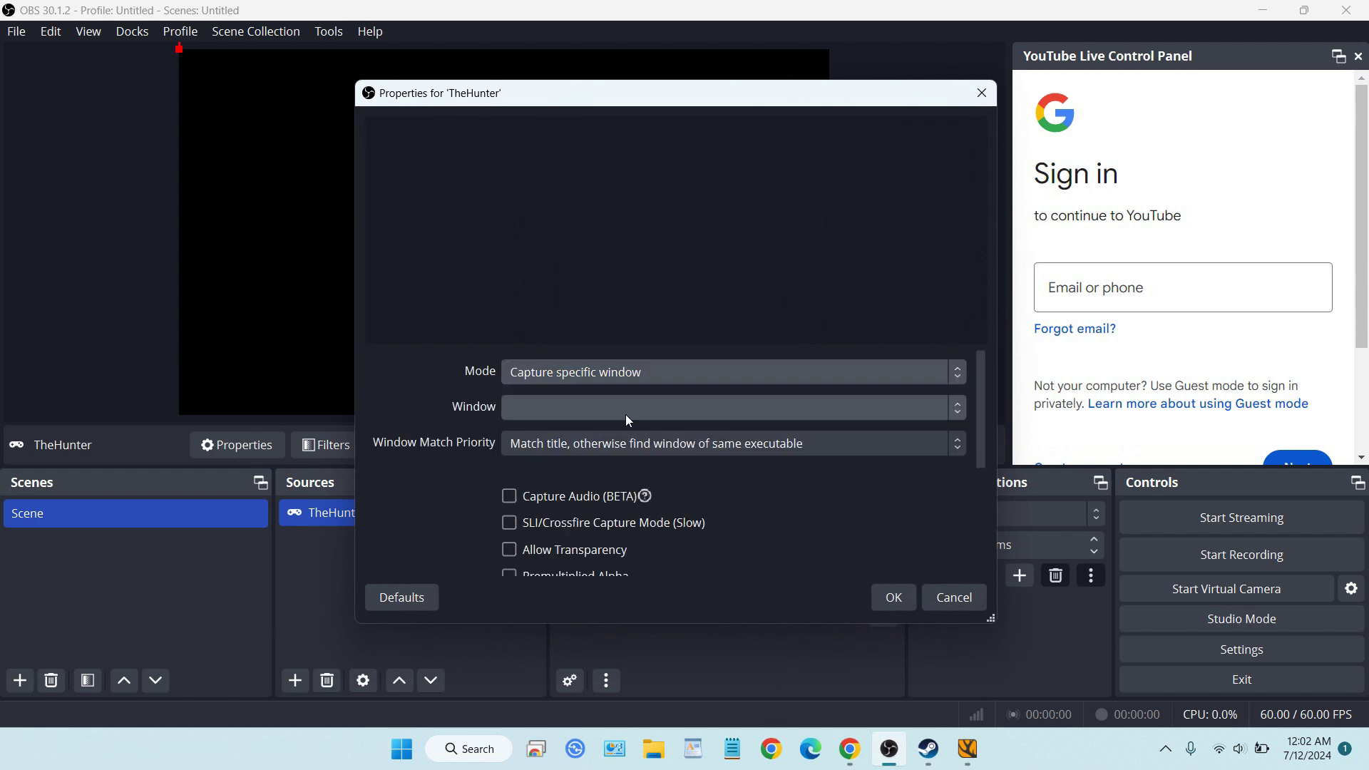
left_click(743, 410)
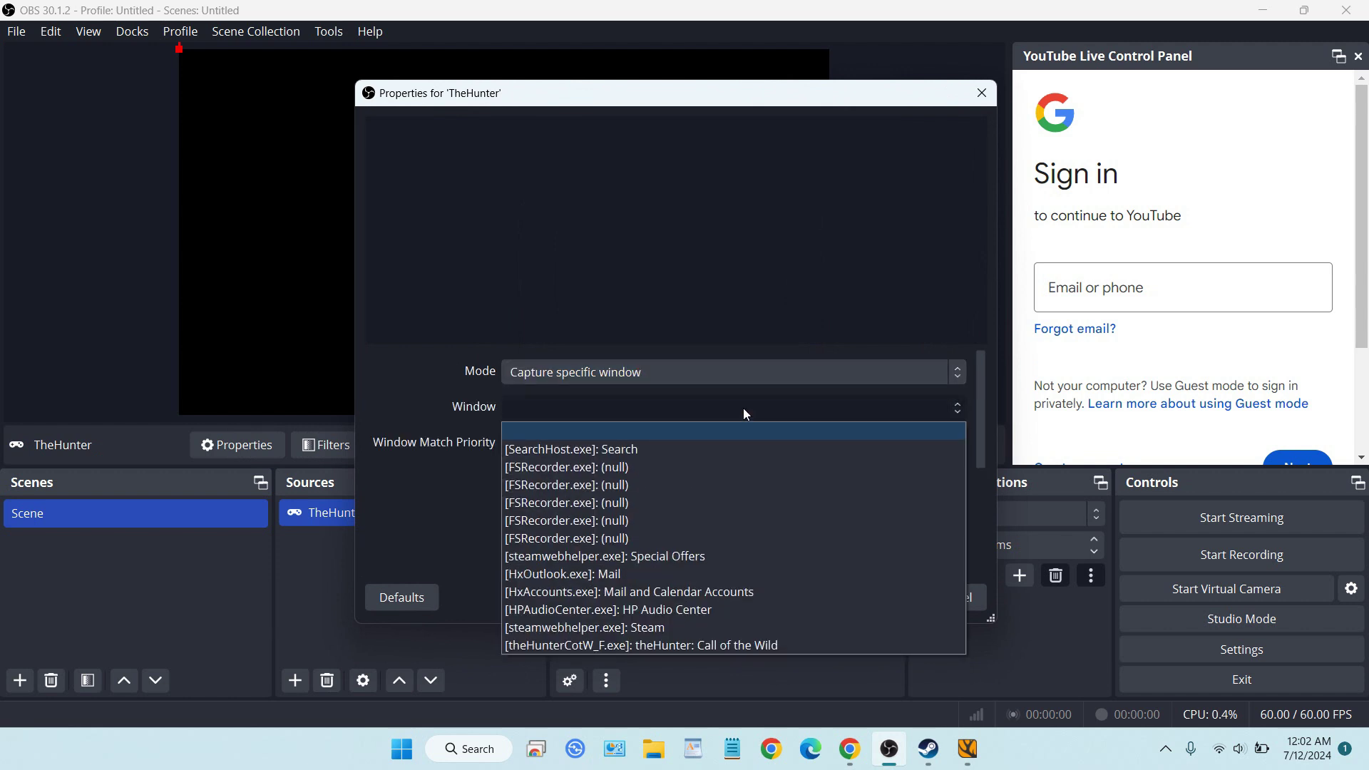
left_click(679, 645)
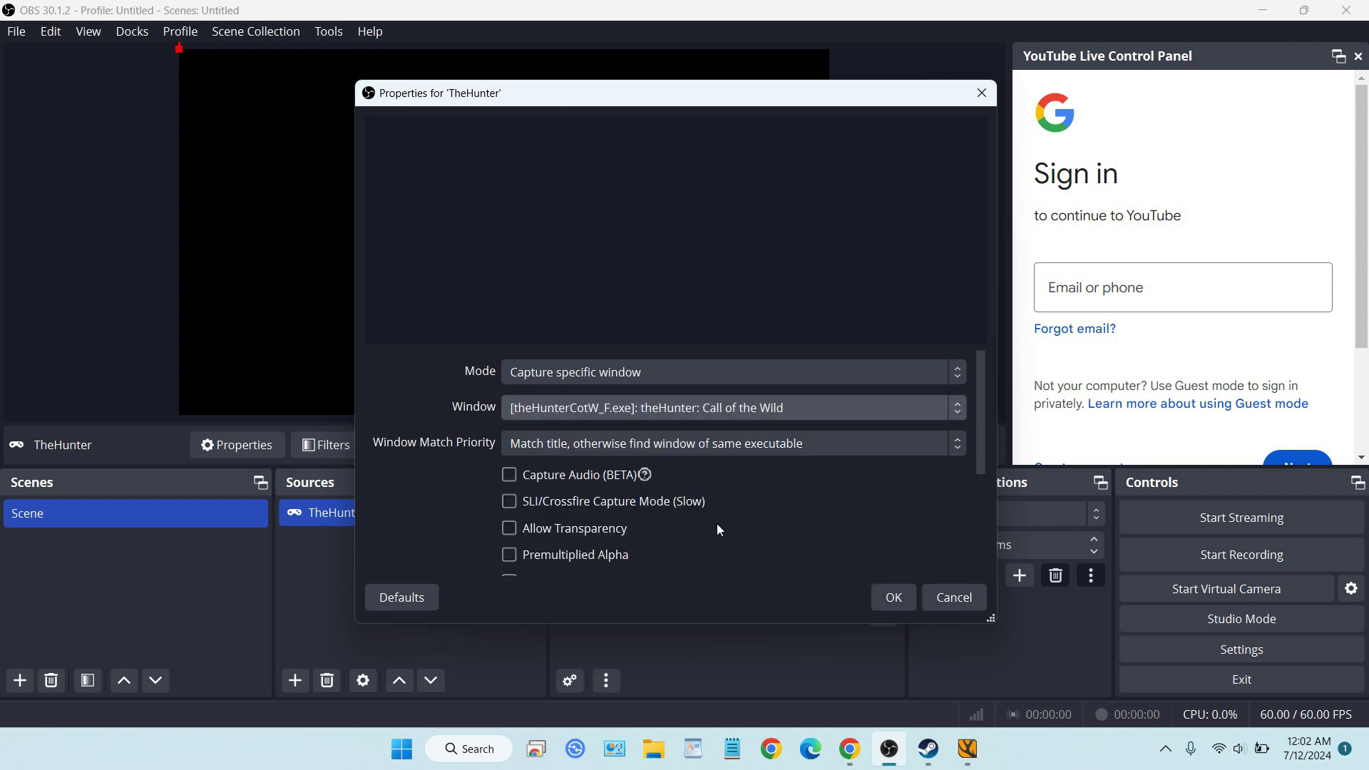
scroll(797, 470, "down", 1)
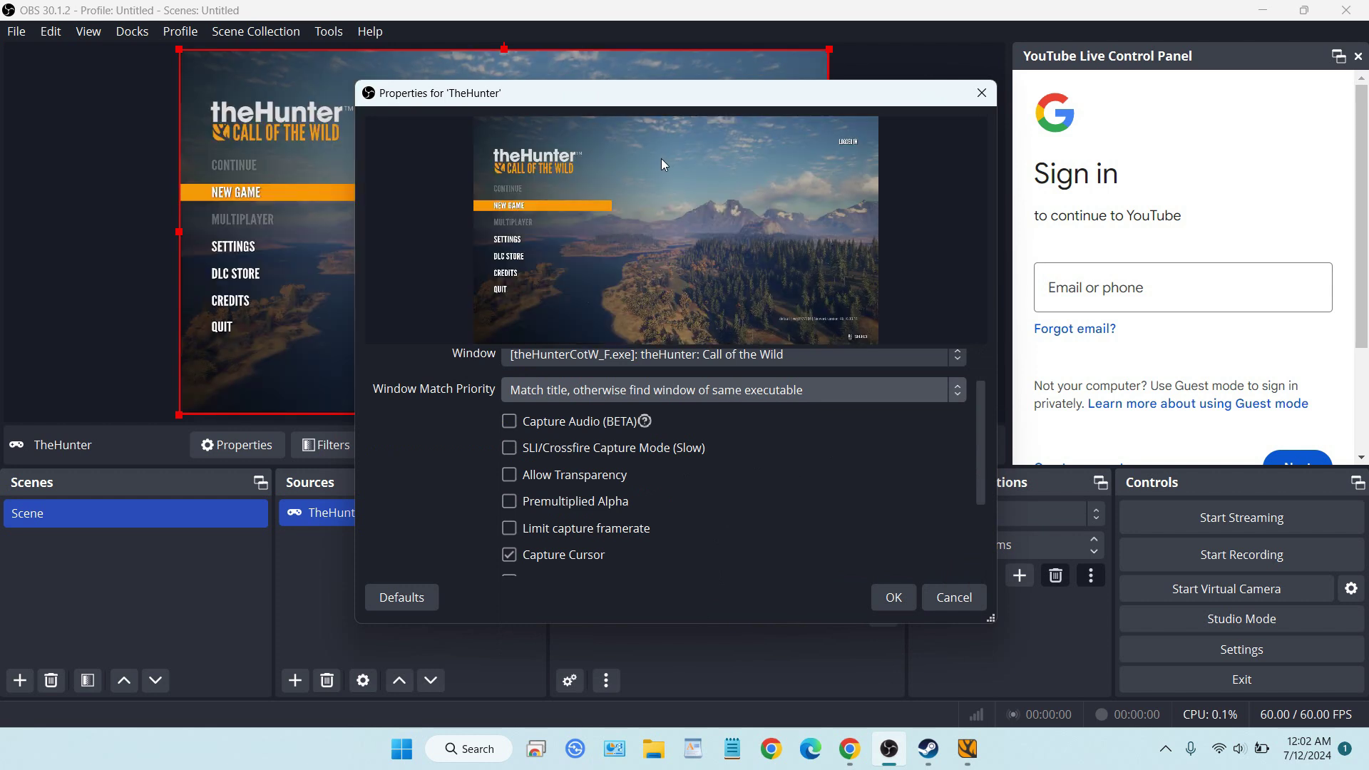
left_click(896, 598)
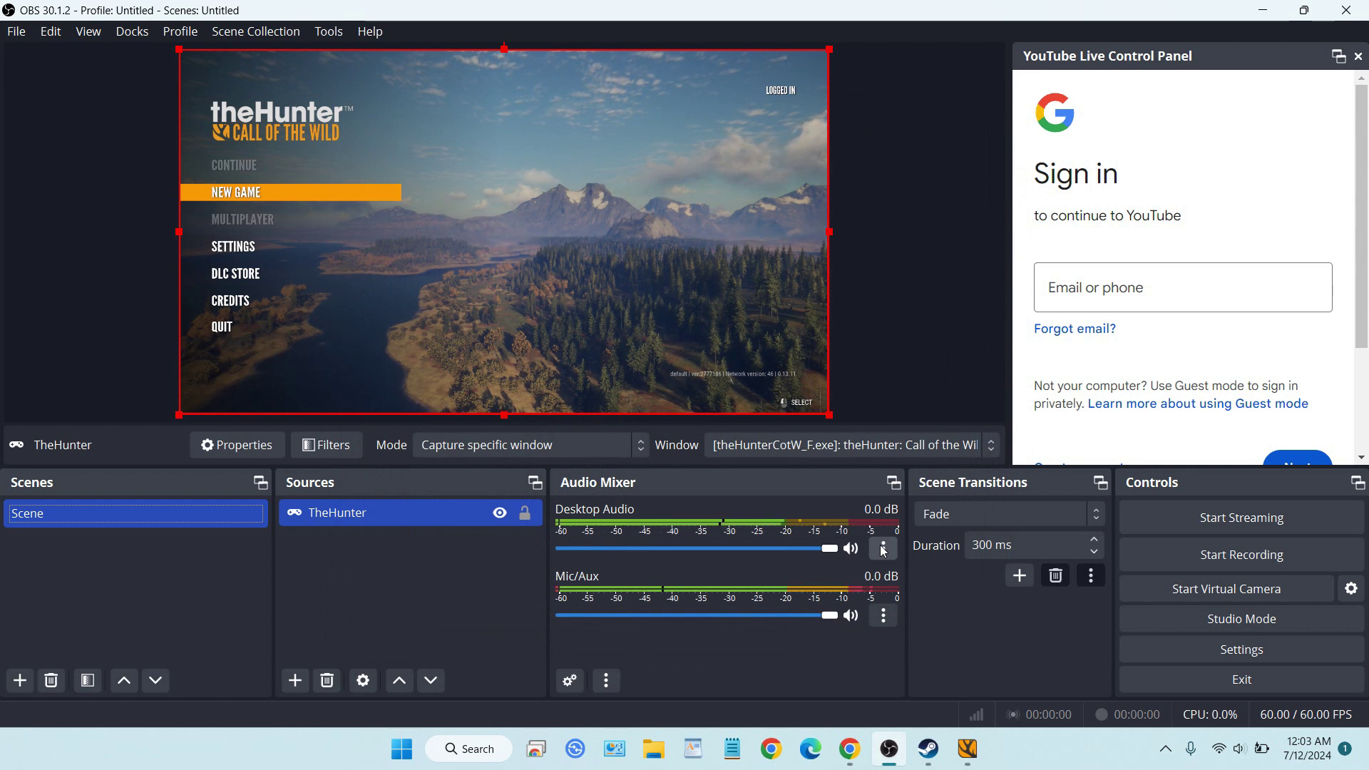
Step: Start streaming from OBS and minimize it to bring up the YouTube Studio live page
left_click(1261, 519)
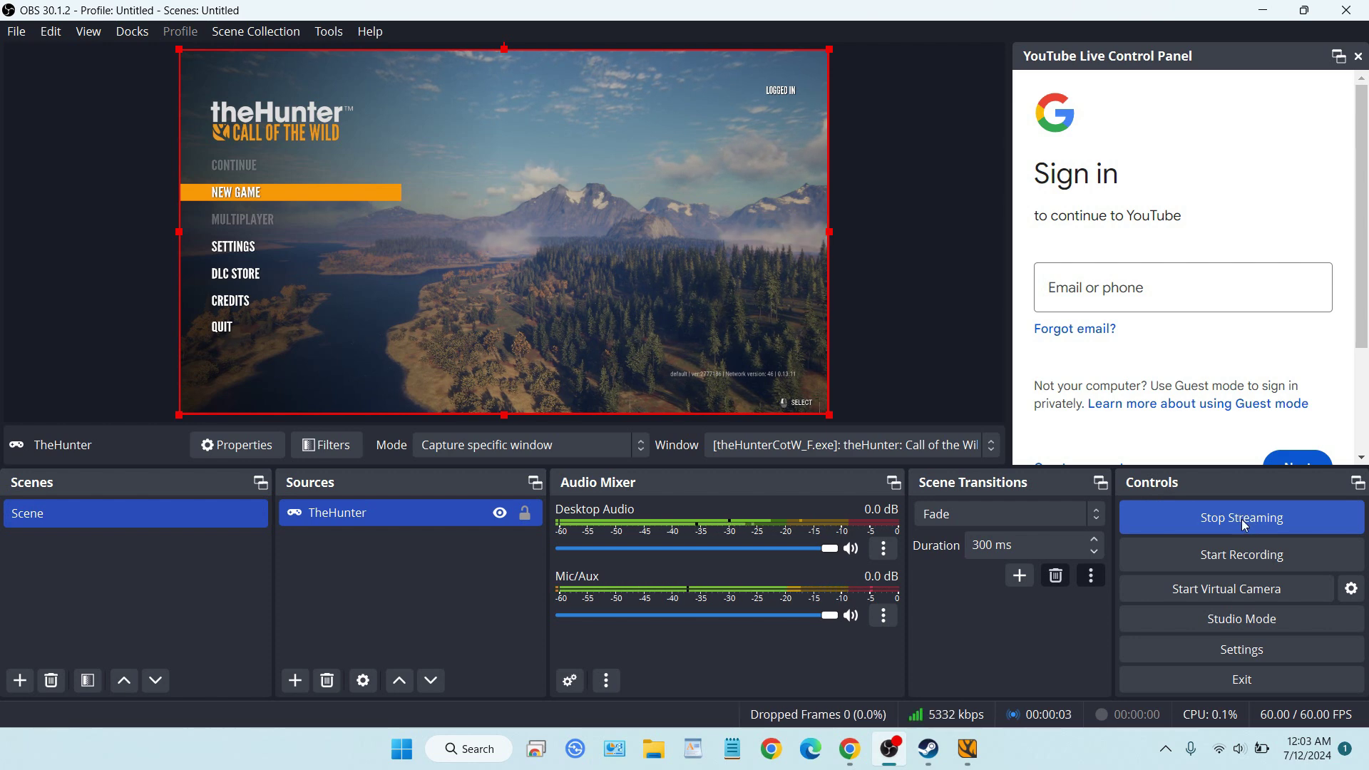
left_click(1261, 13)
left_click(1139, 7)
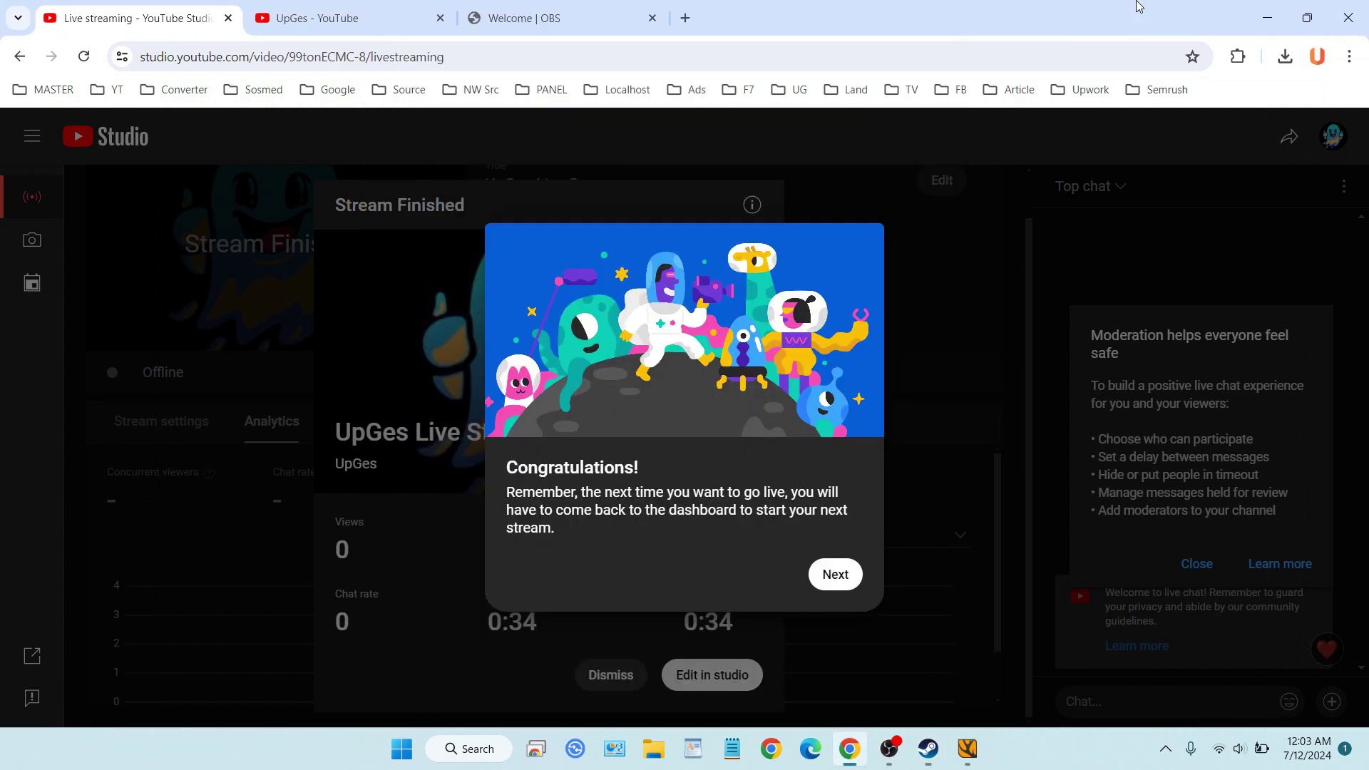
Step: Dismiss the congratulations message in YouTube Studio and reload the channel's public Live page
left_click(844, 579)
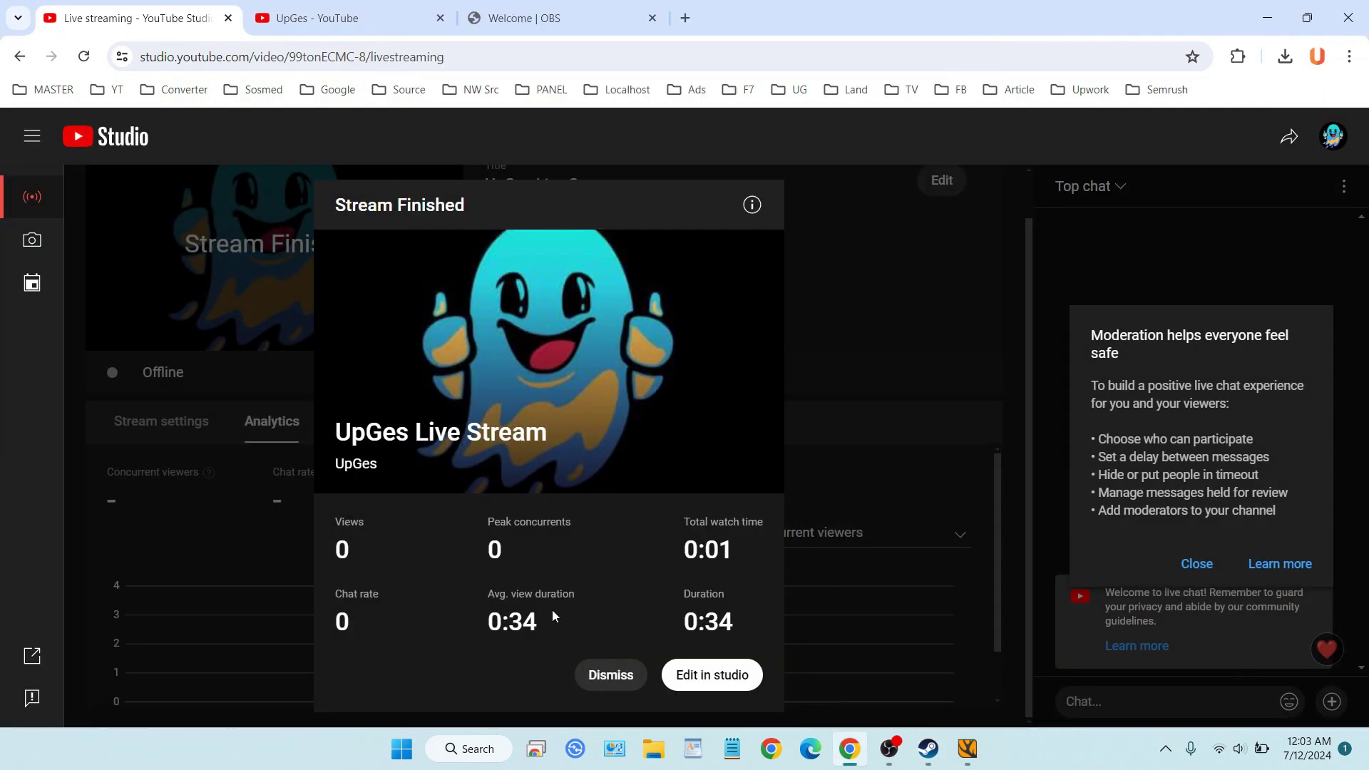
left_click(285, 9)
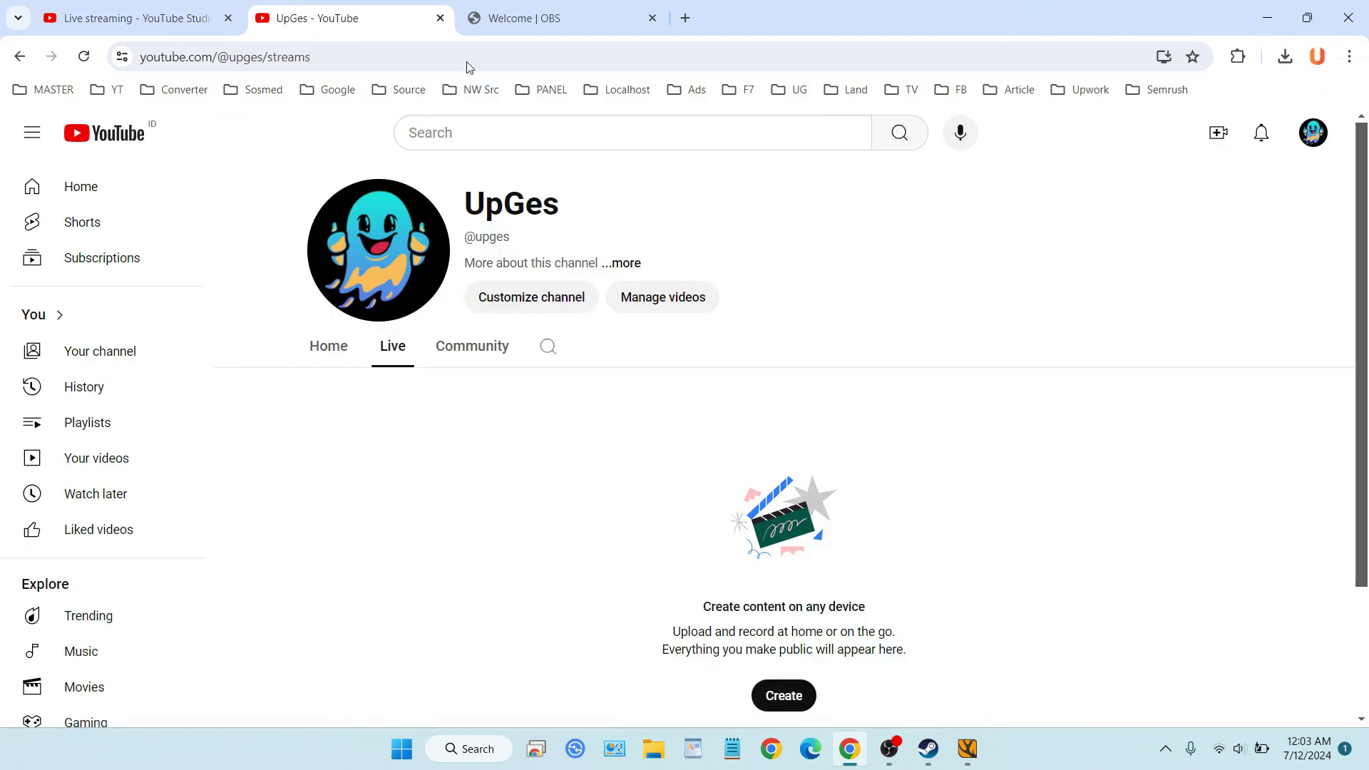
left_click(85, 57)
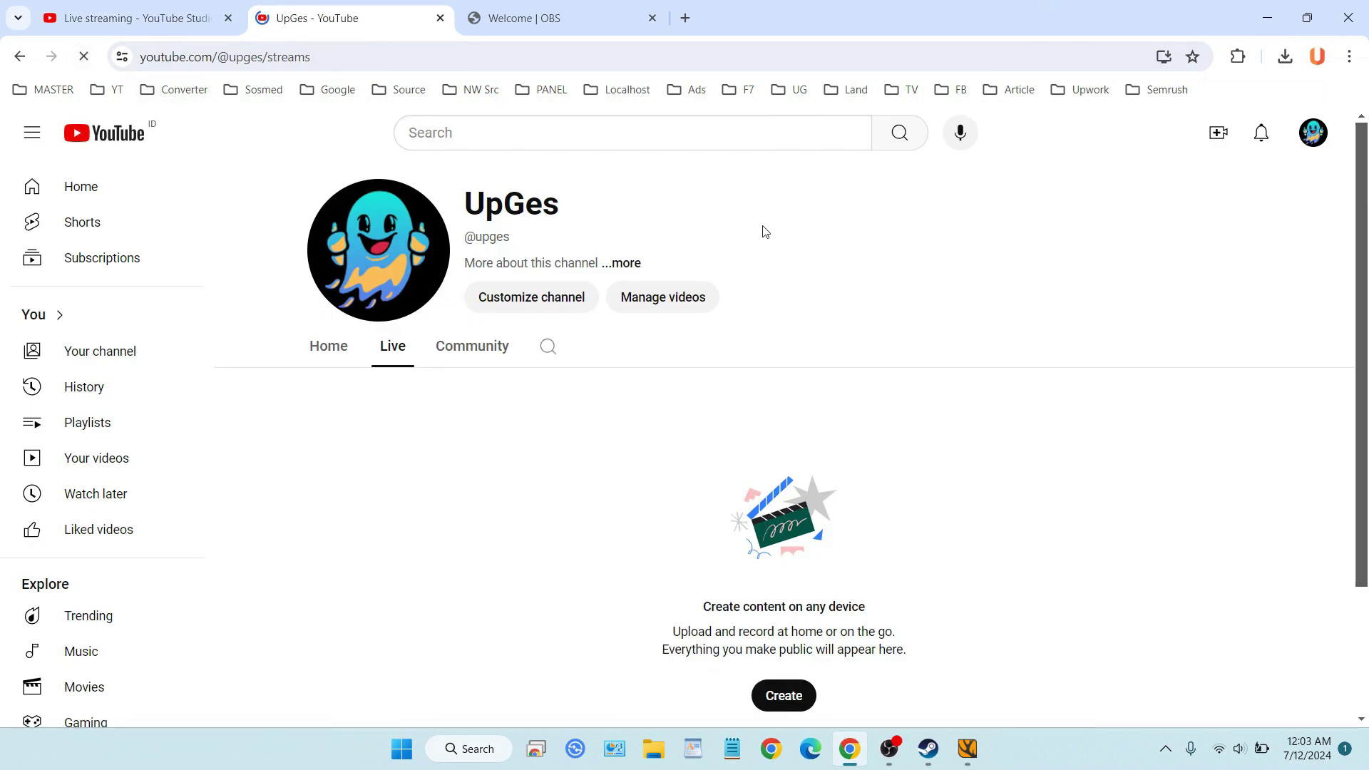